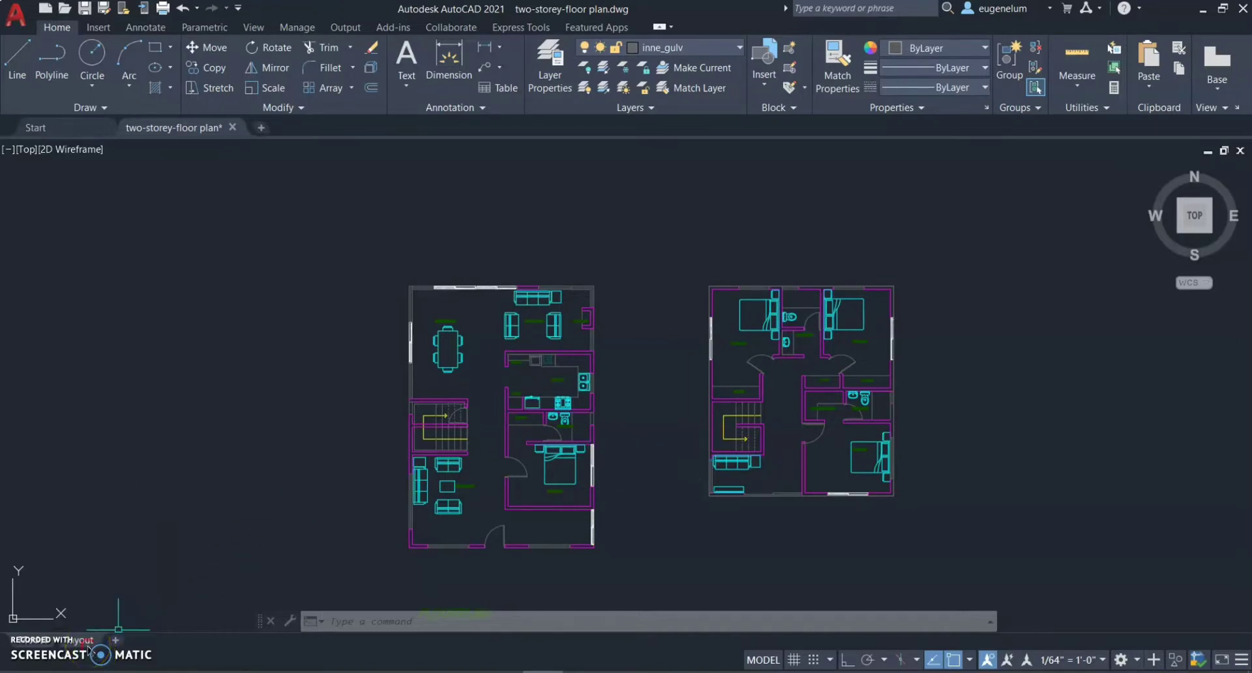
Step: Rename the drawing's layout as acad and open that layout
right_click(88, 645)
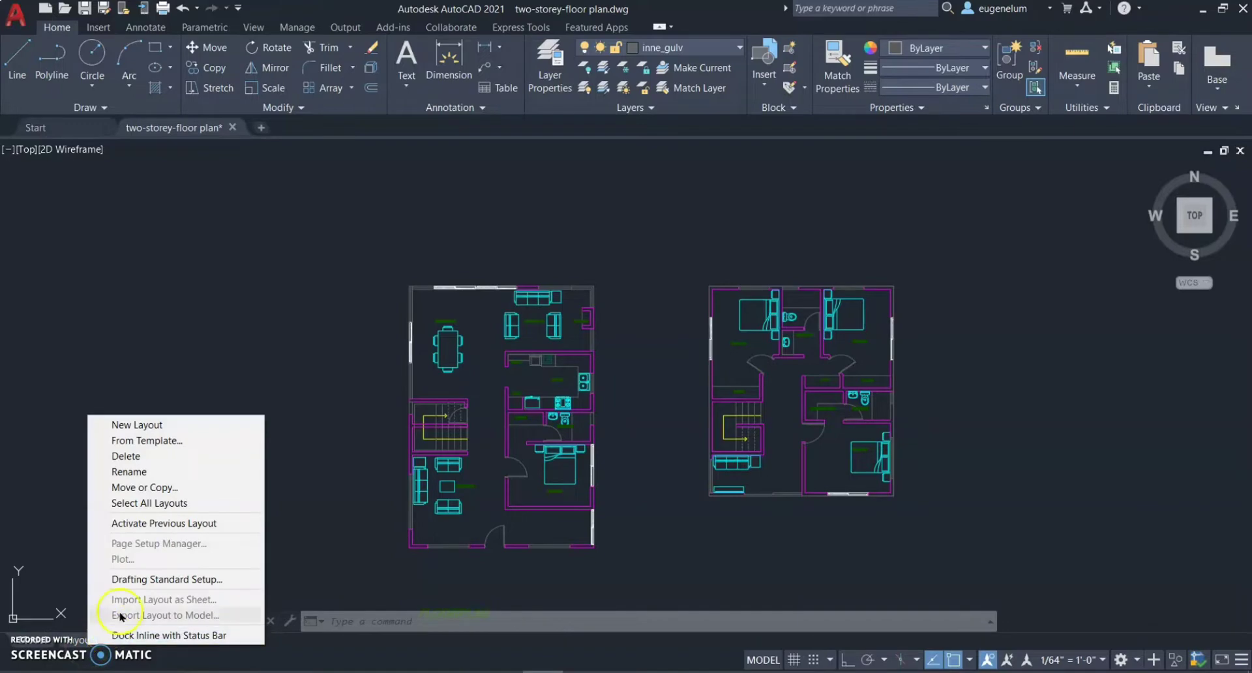
left_click(166, 472)
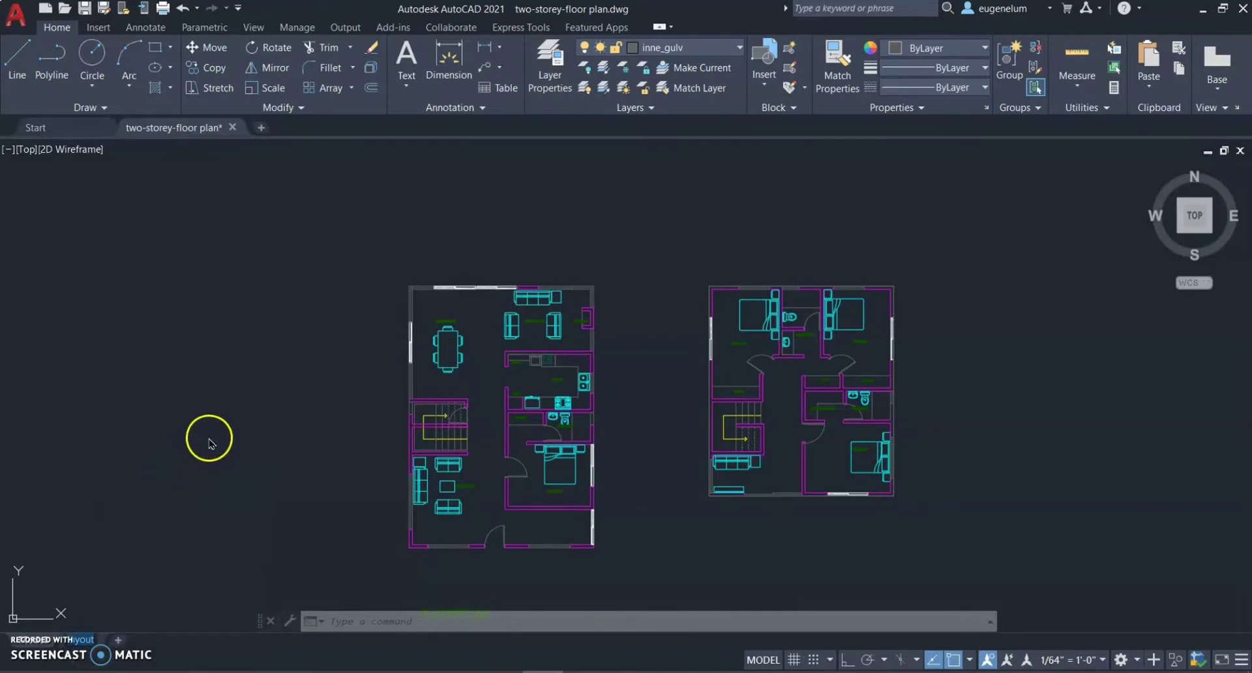
type("cad")
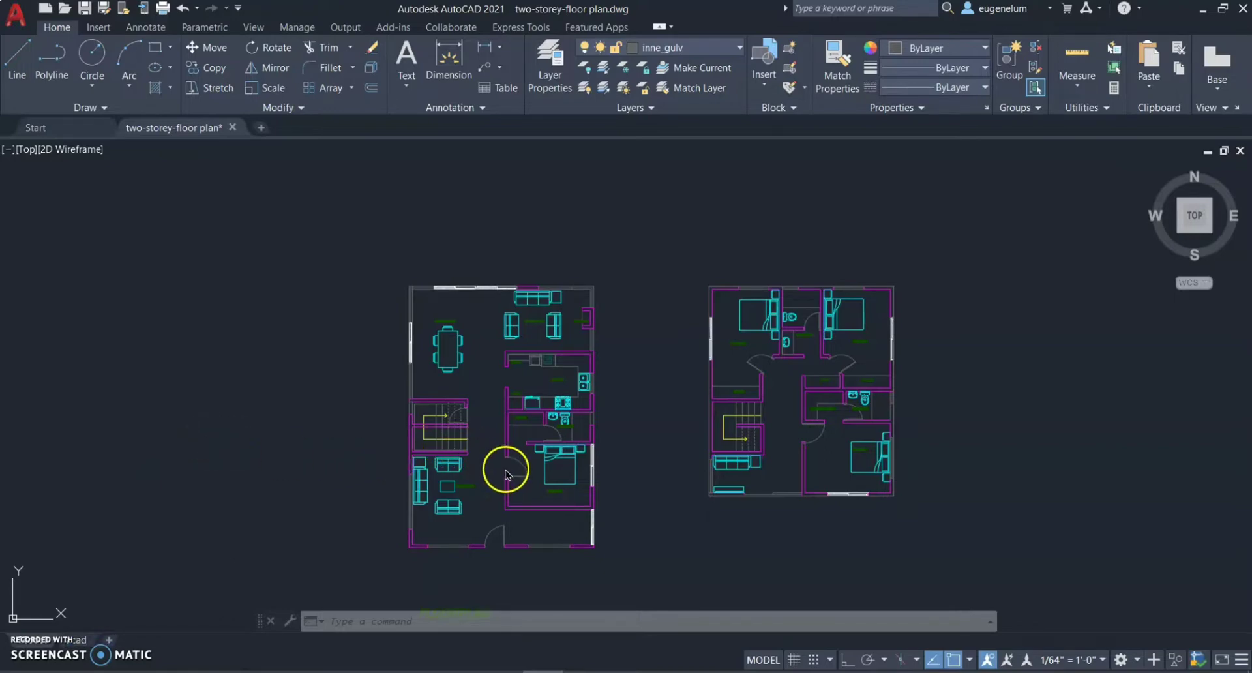
left_click(78, 641)
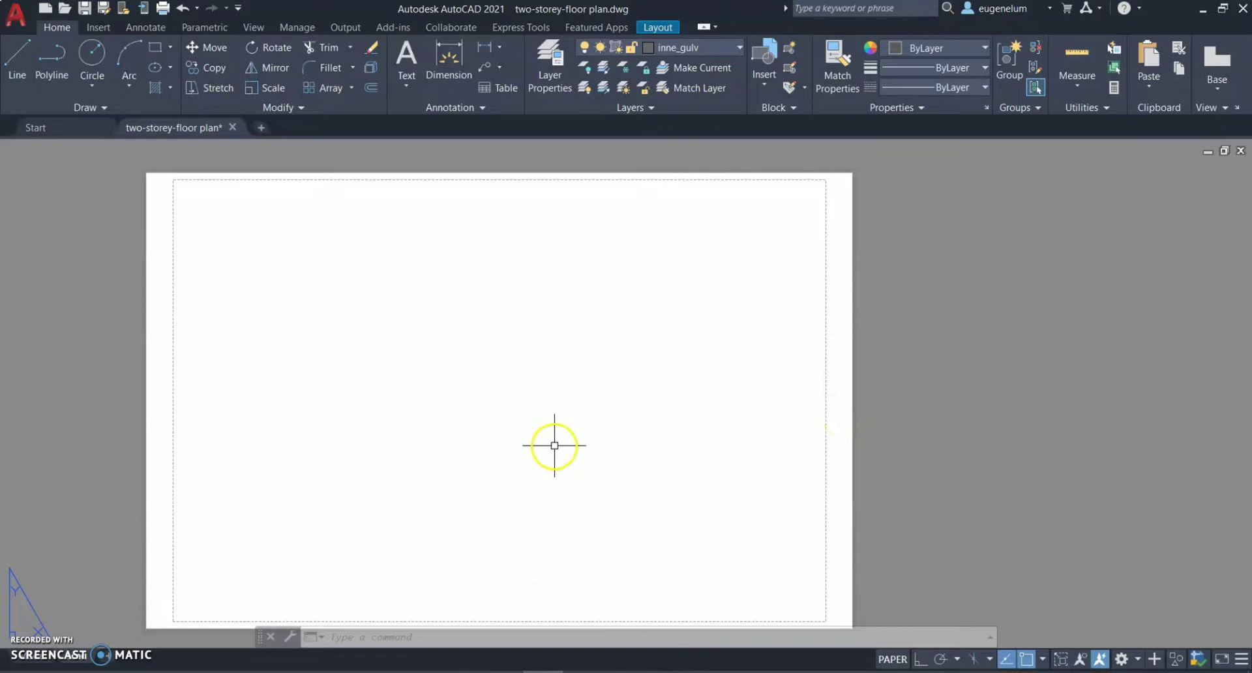
Step: Open the acad layout's page setup for modification and choose DWG To PDF.pc3 as the plotter
right_click(78, 662)
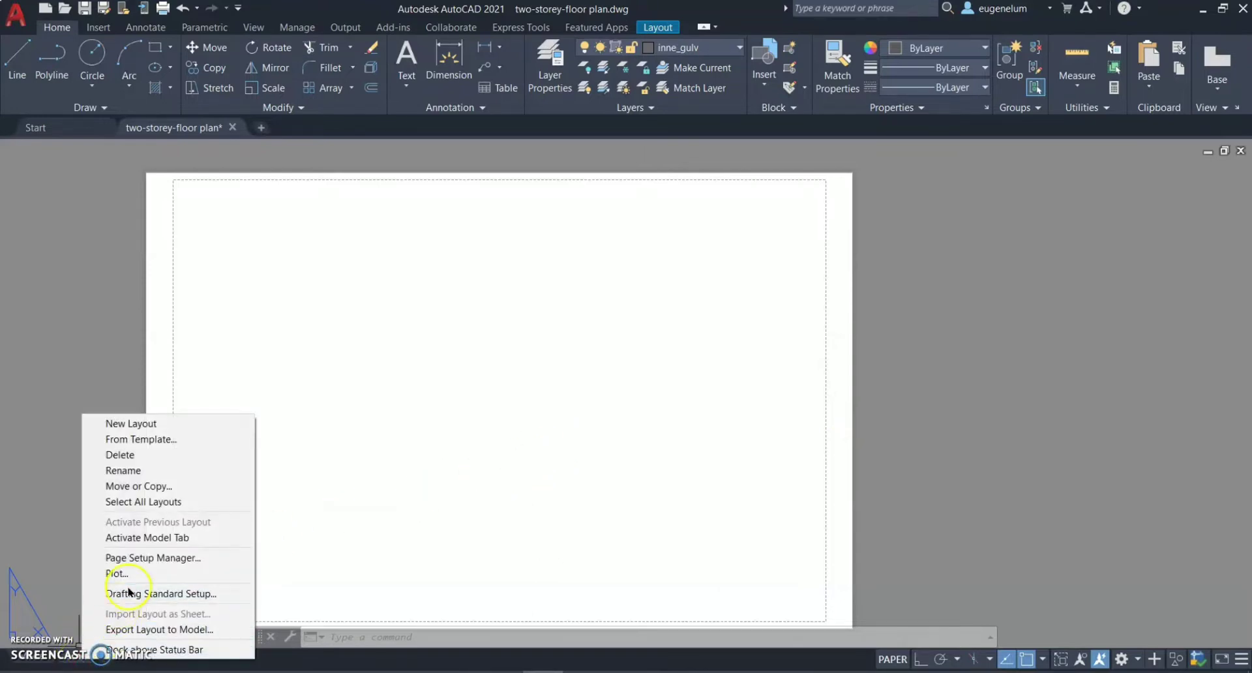
left_click(178, 557)
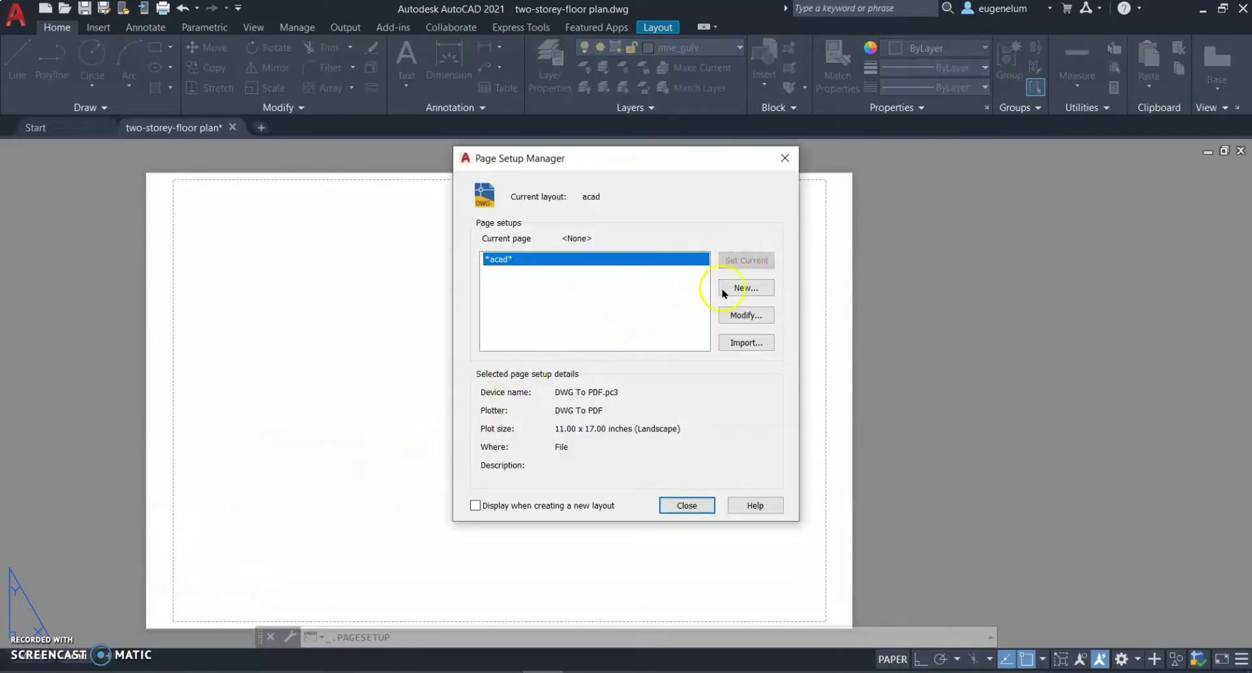
left_click(745, 316)
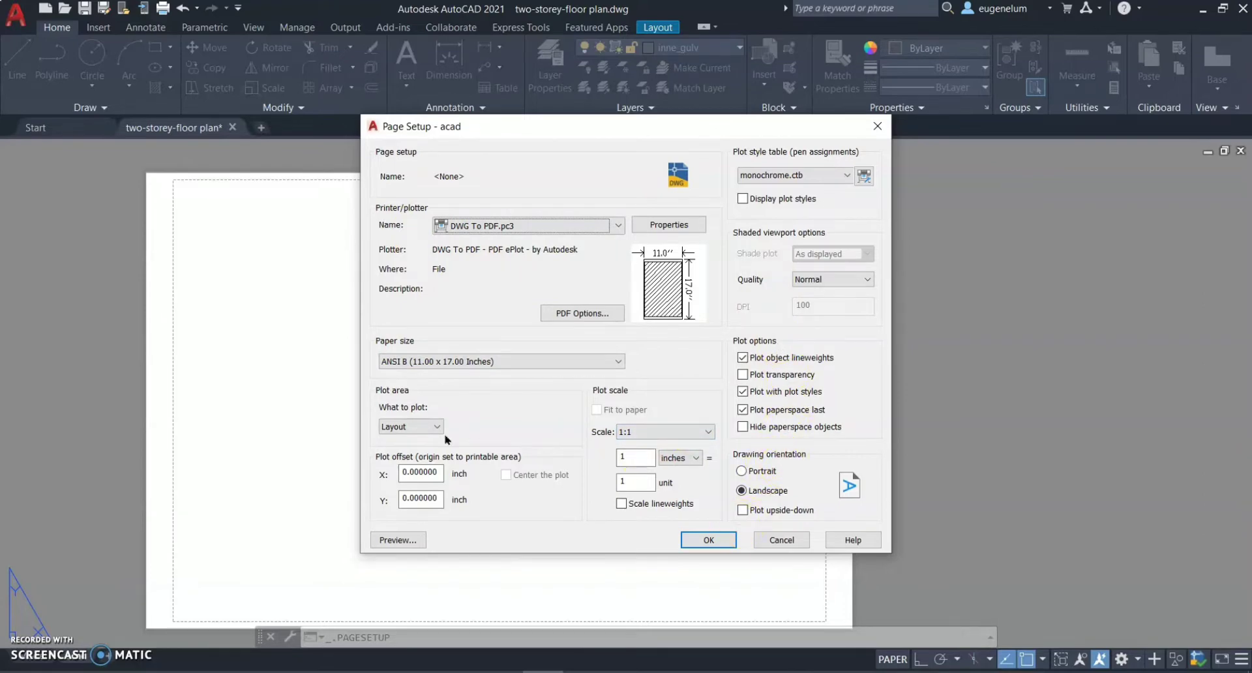
left_click(527, 225)
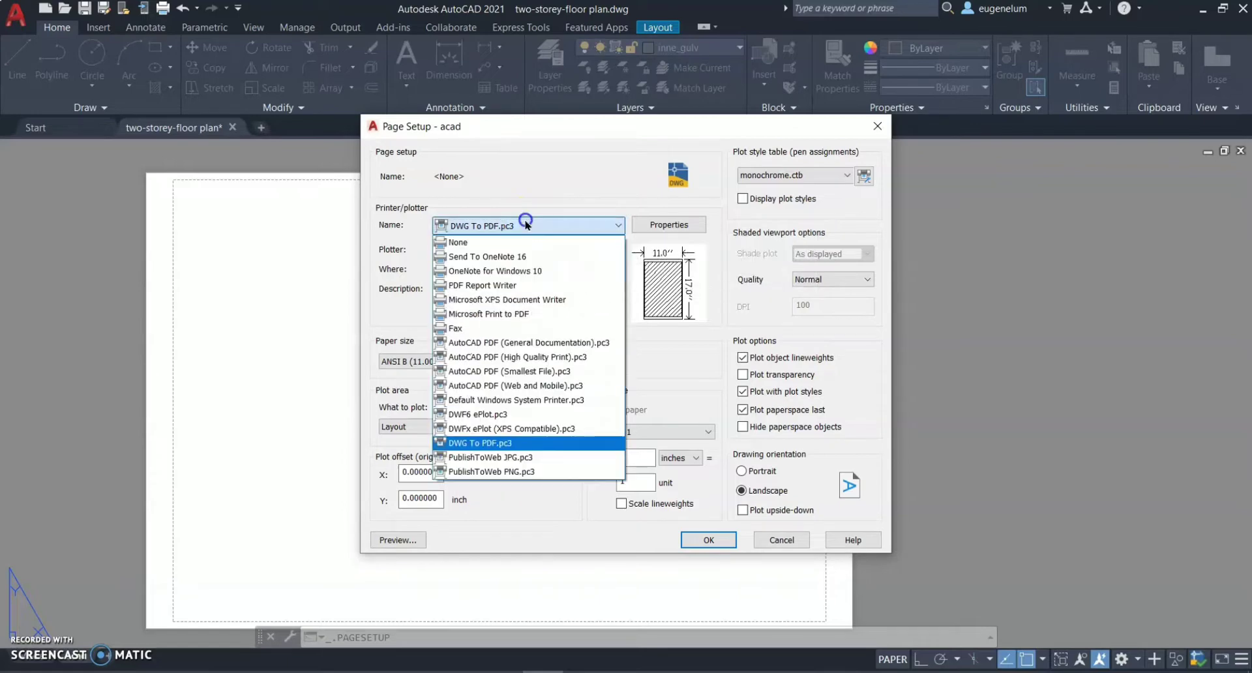
left_click(486, 444)
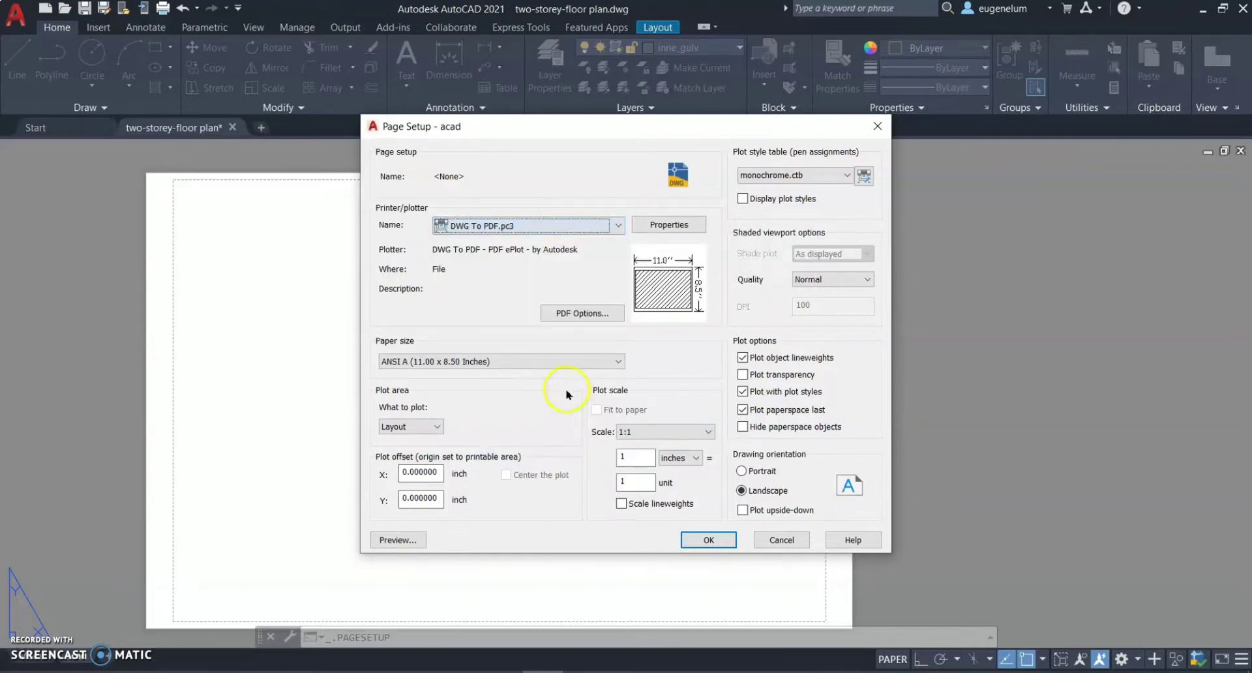
Step: Set the page setup's paper size to ANSI A (11.00 x 8.50 Inches)
left_click(482, 361)
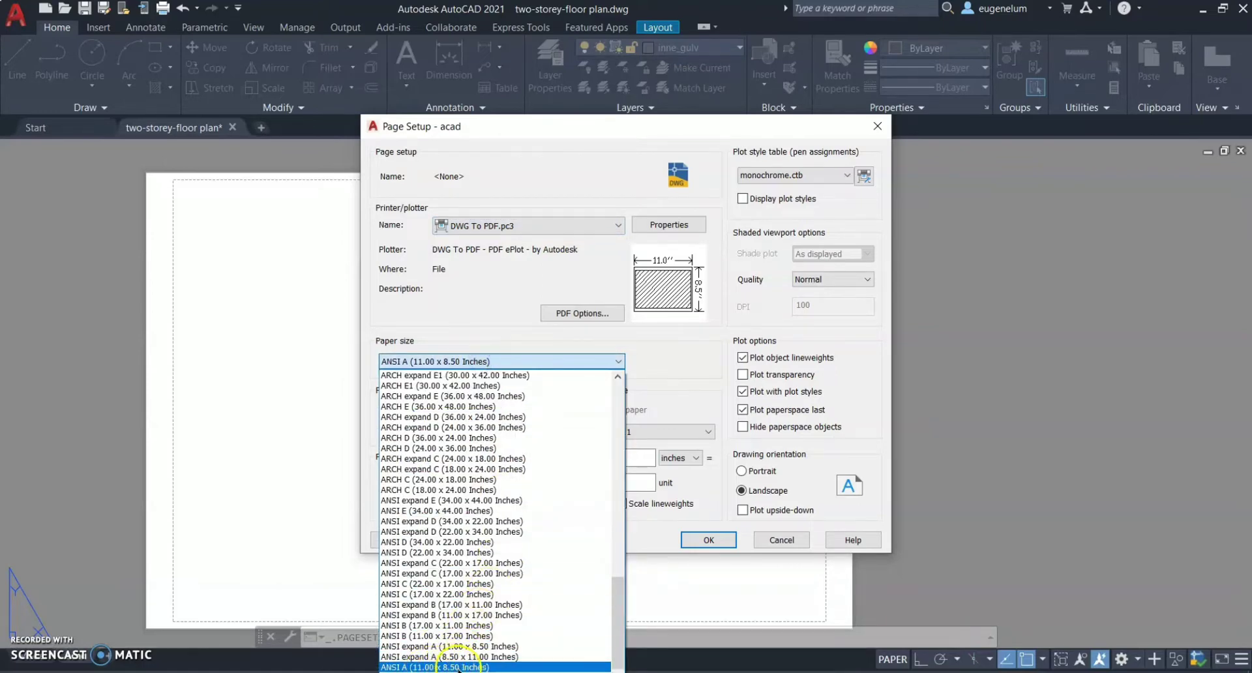
left_click(517, 357)
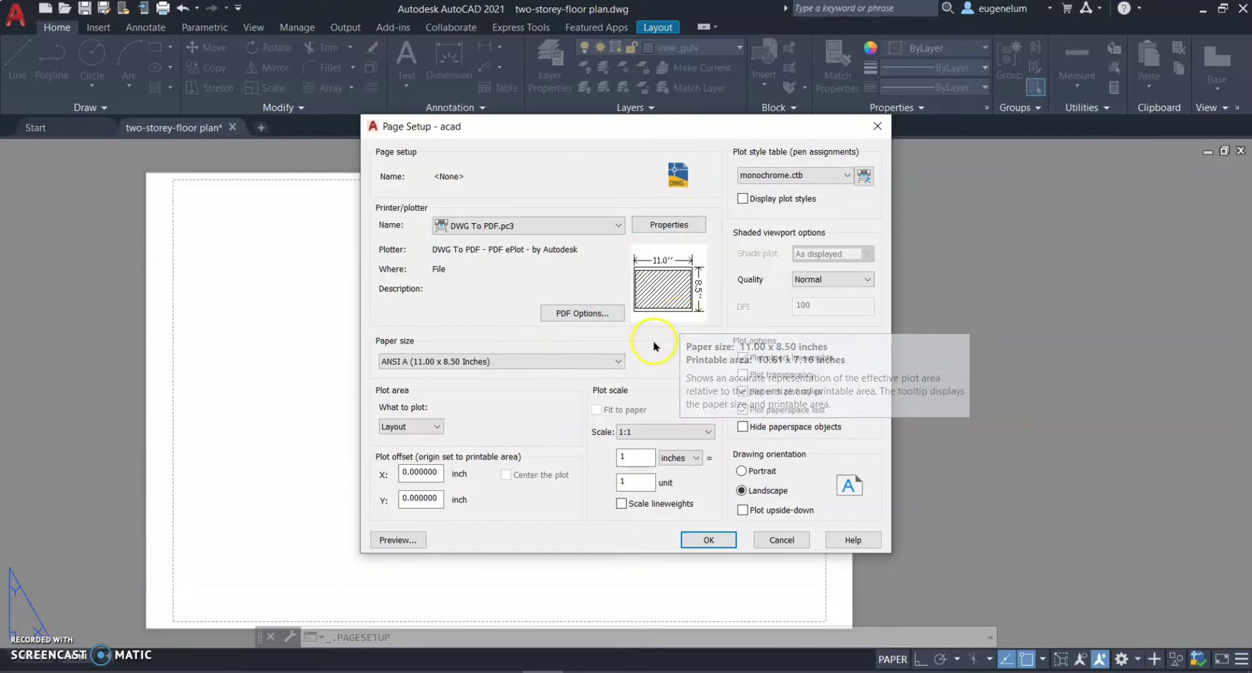
left_click(612, 364)
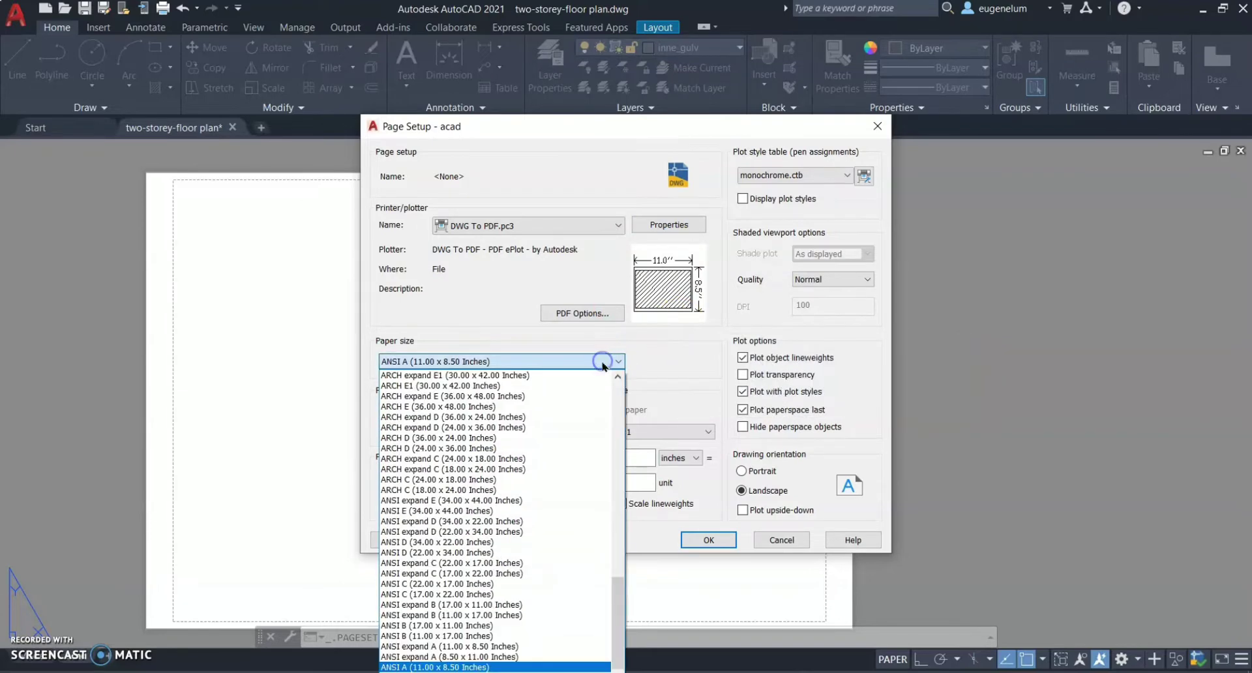
left_click(604, 364)
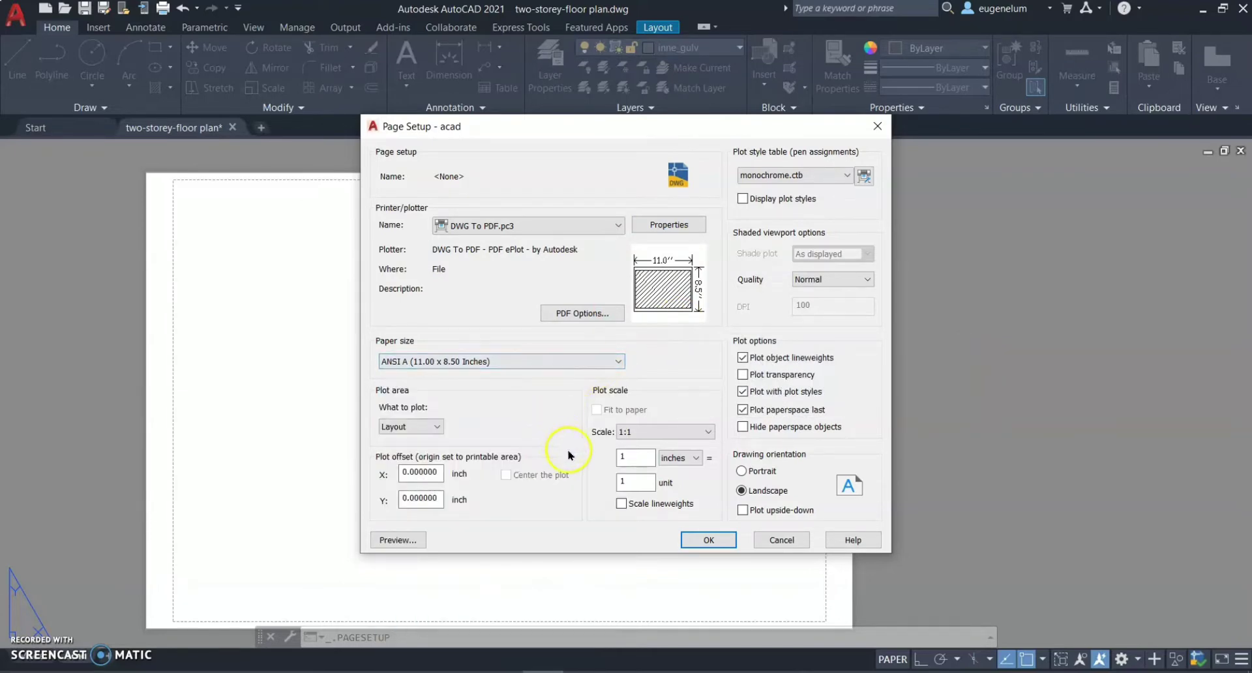
Step: Keep the plot scale at 1:1, choose the monochrome.ctb plot style table, and save the acad page setup
left_click(652, 433)
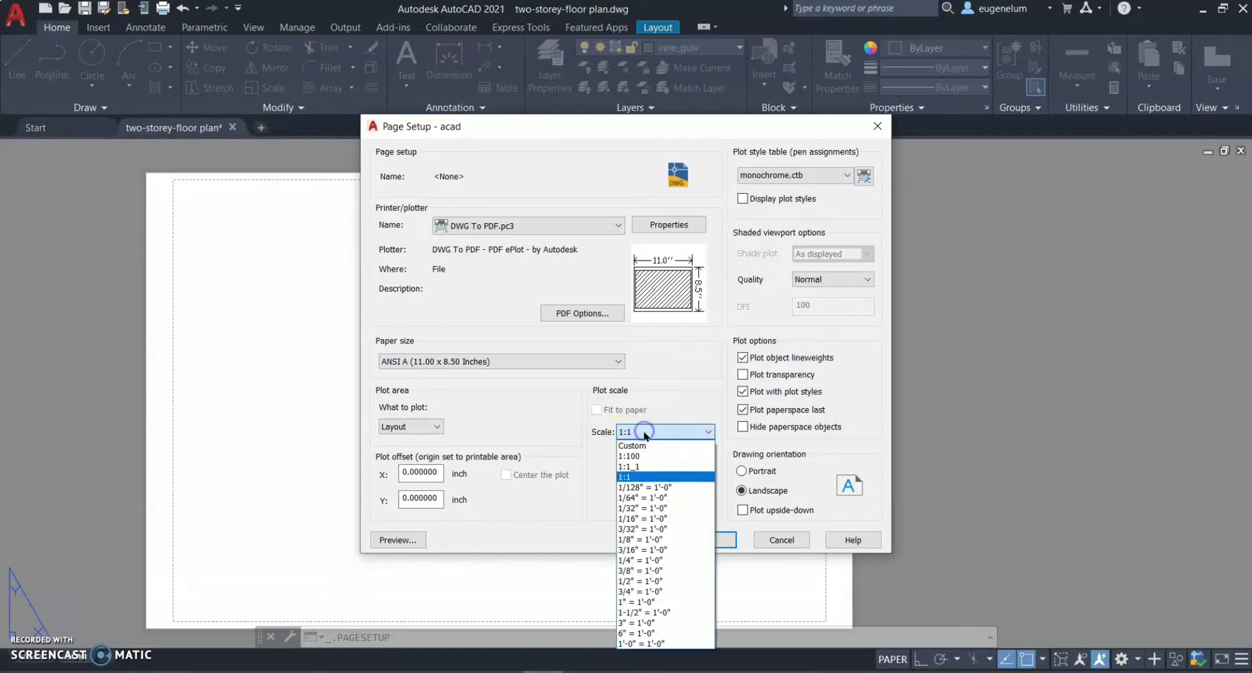
left_click(653, 432)
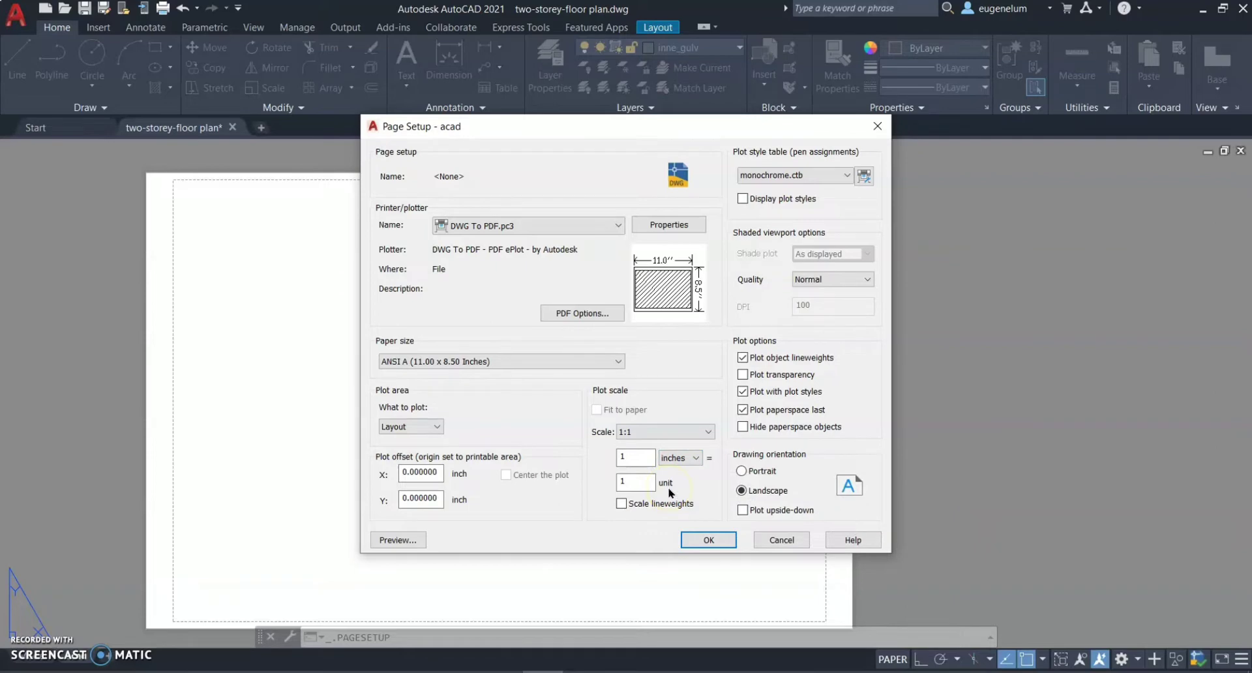
left_click(776, 176)
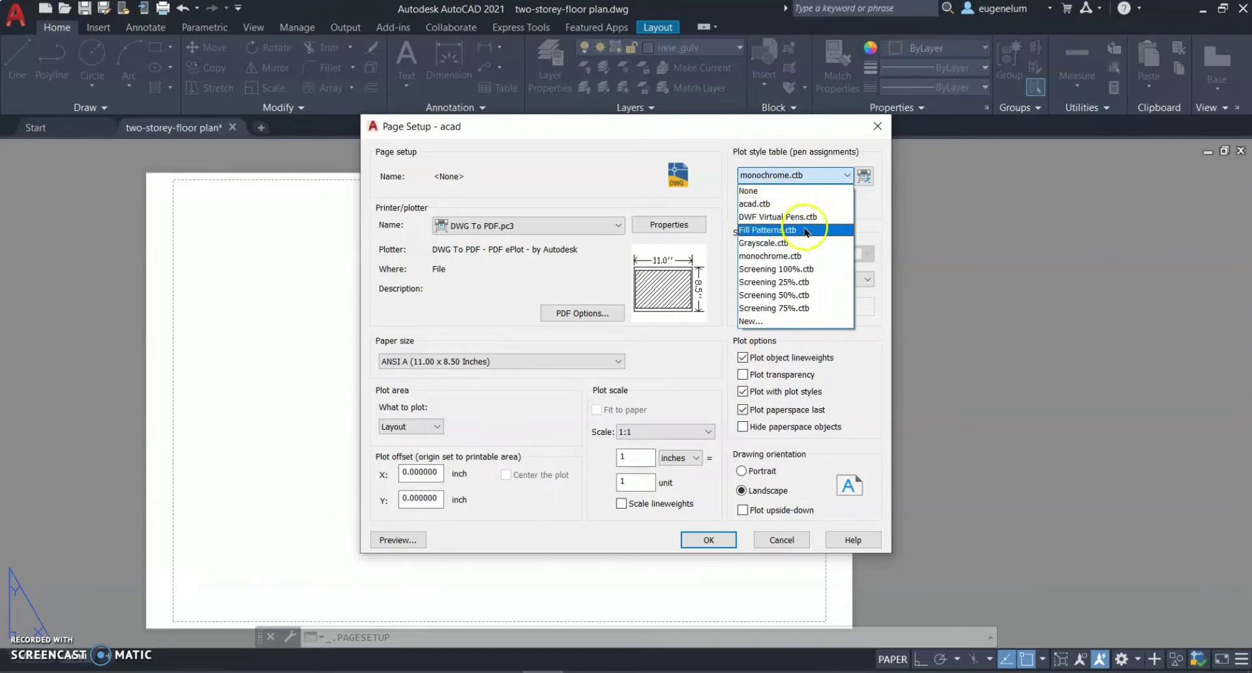
left_click(796, 259)
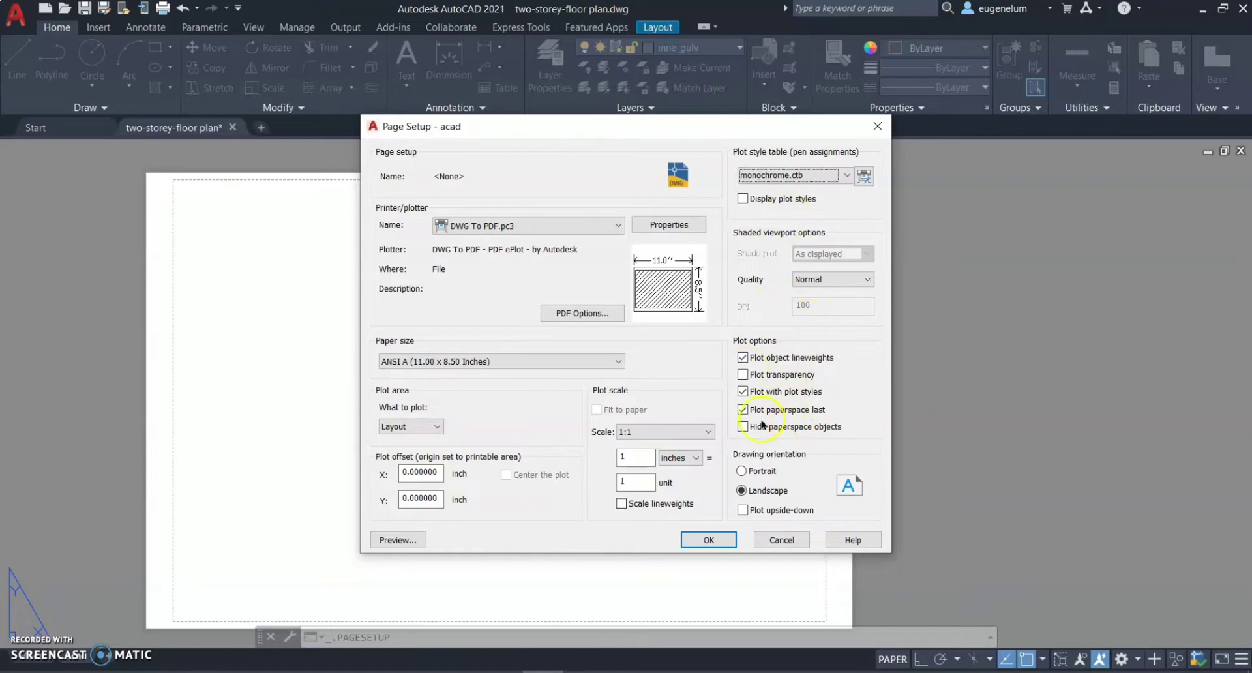
left_click(708, 539)
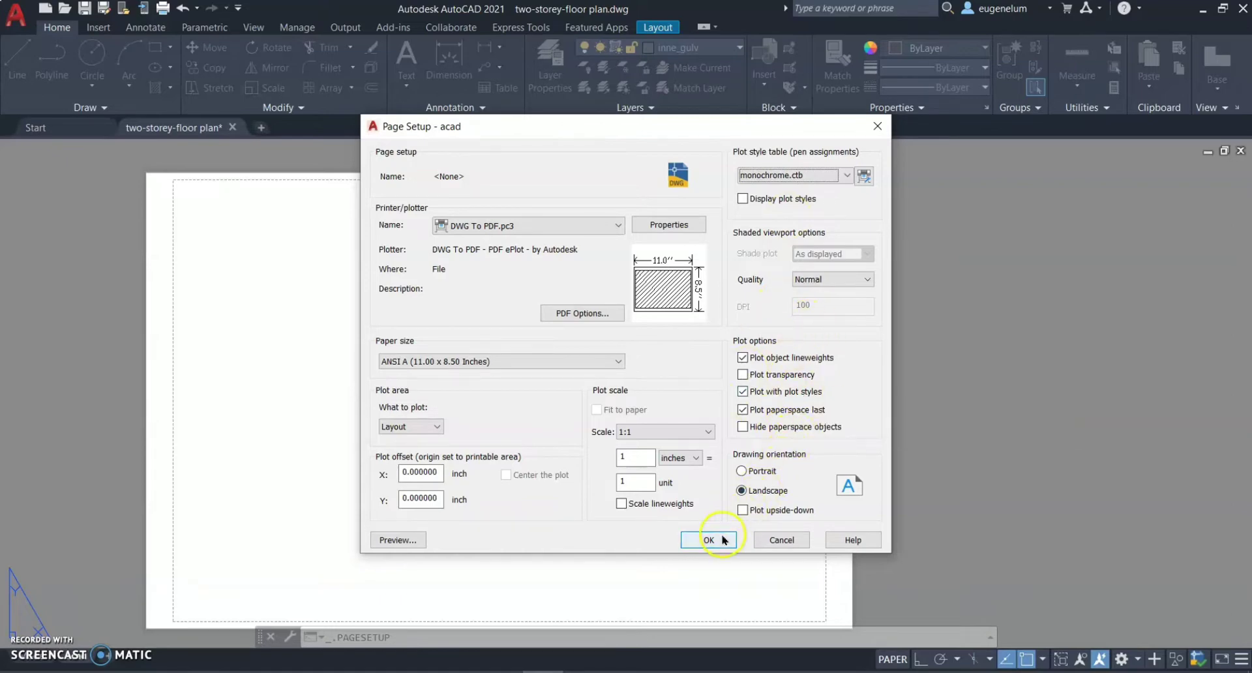
left_click(687, 506)
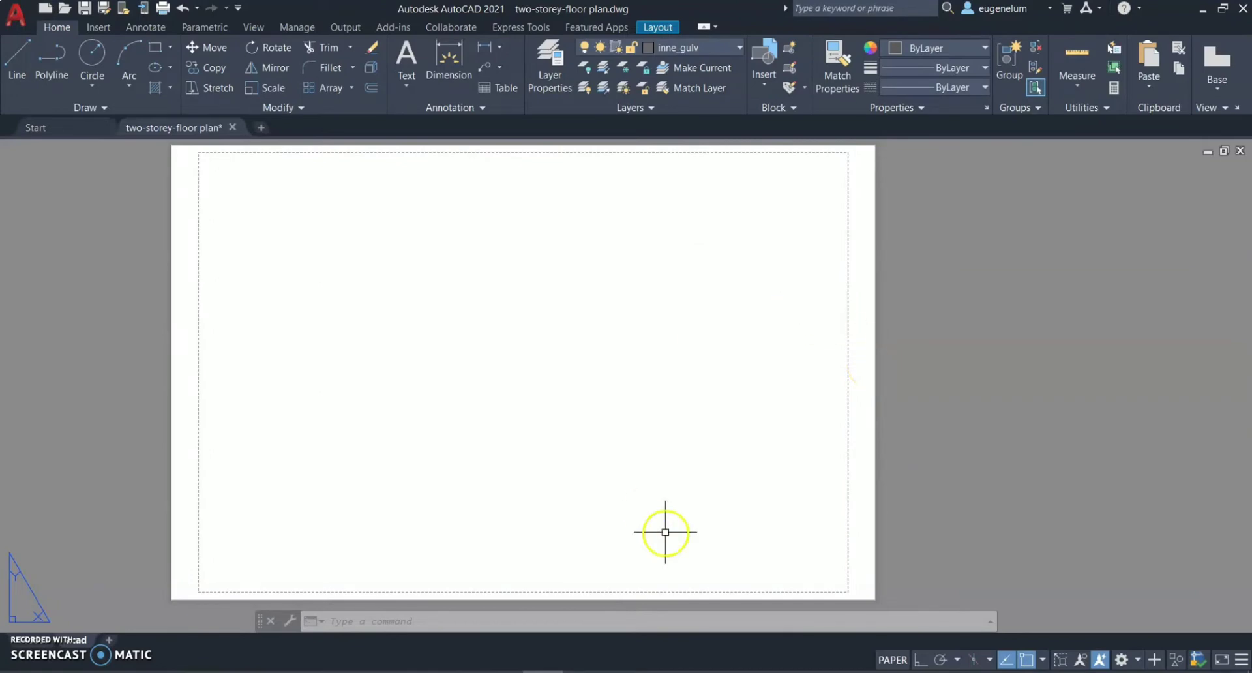
Step: Insert the bordered title block into the layout, just inside the lower-left corner of the printable area
left_click(768, 75)
left_click(984, 197)
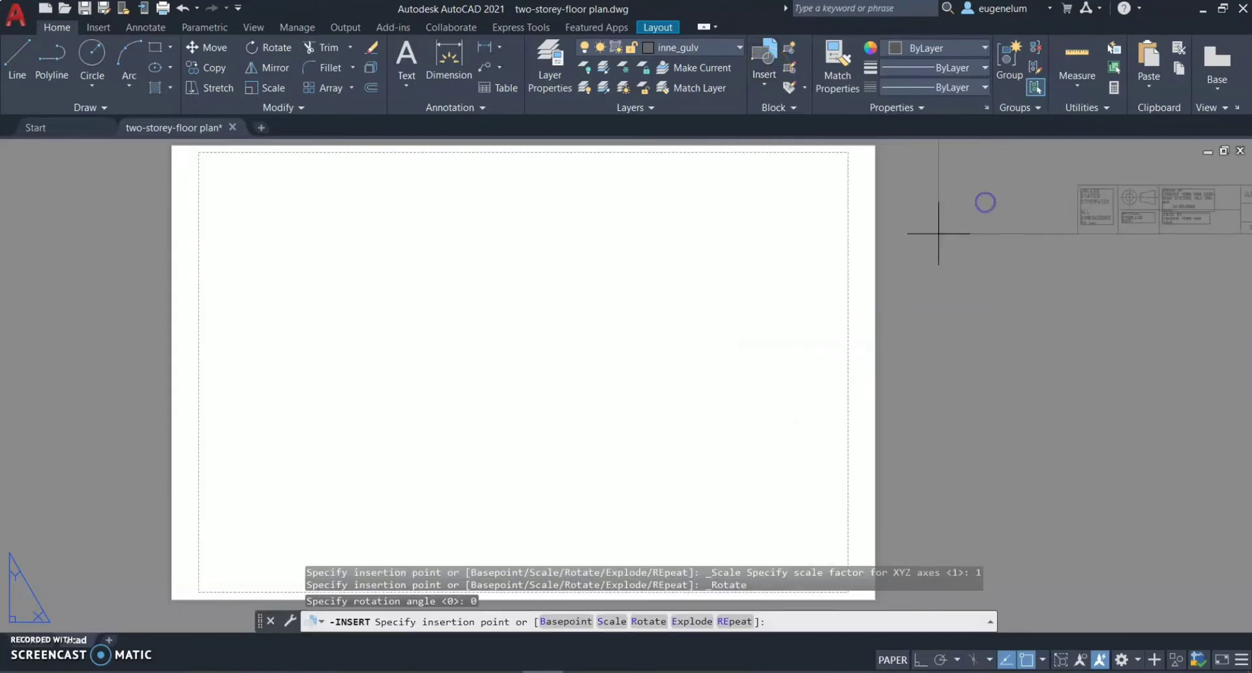
scroll(375, 521, "down", 2)
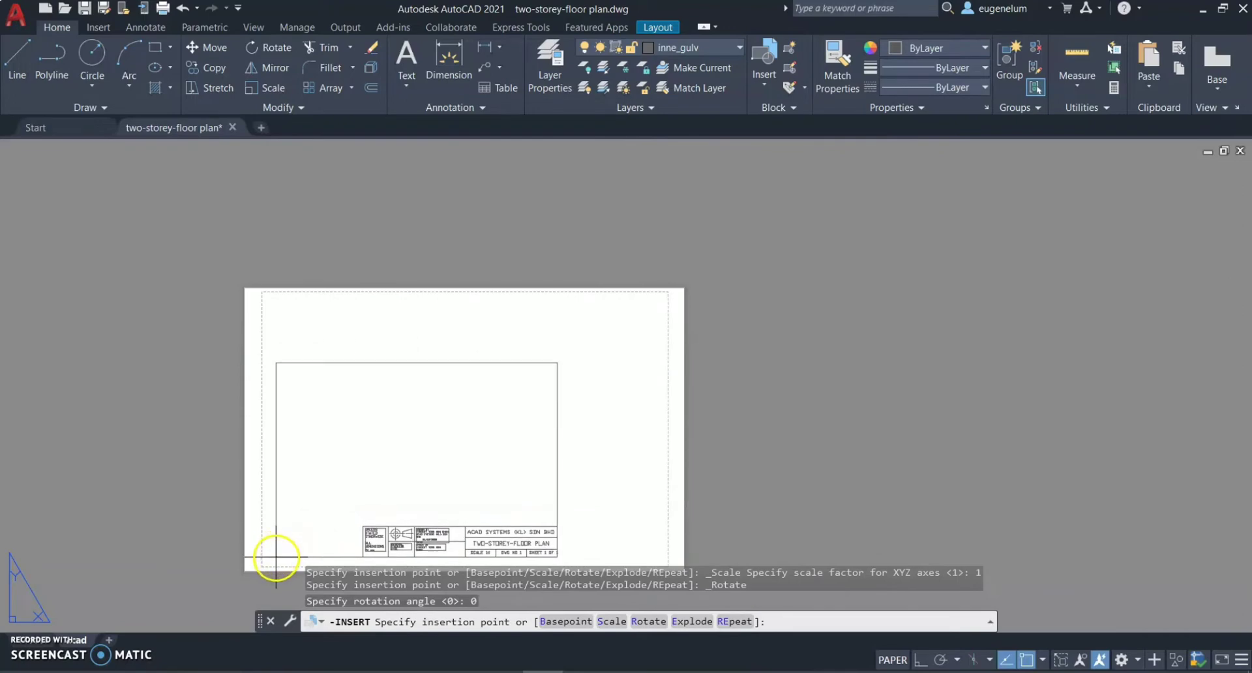
left_click(276, 558)
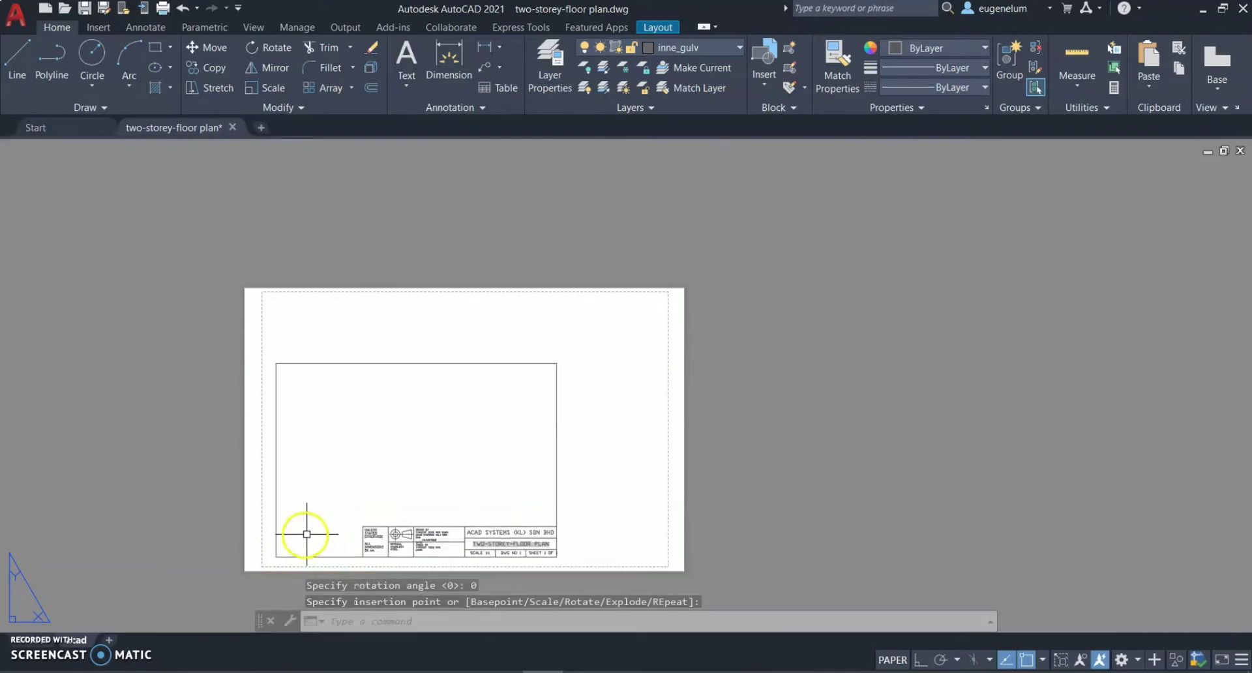
Step: Scale the title block up from its lower-left corner until its border nearly fills the printable area
left_click(274, 507)
type("sca")
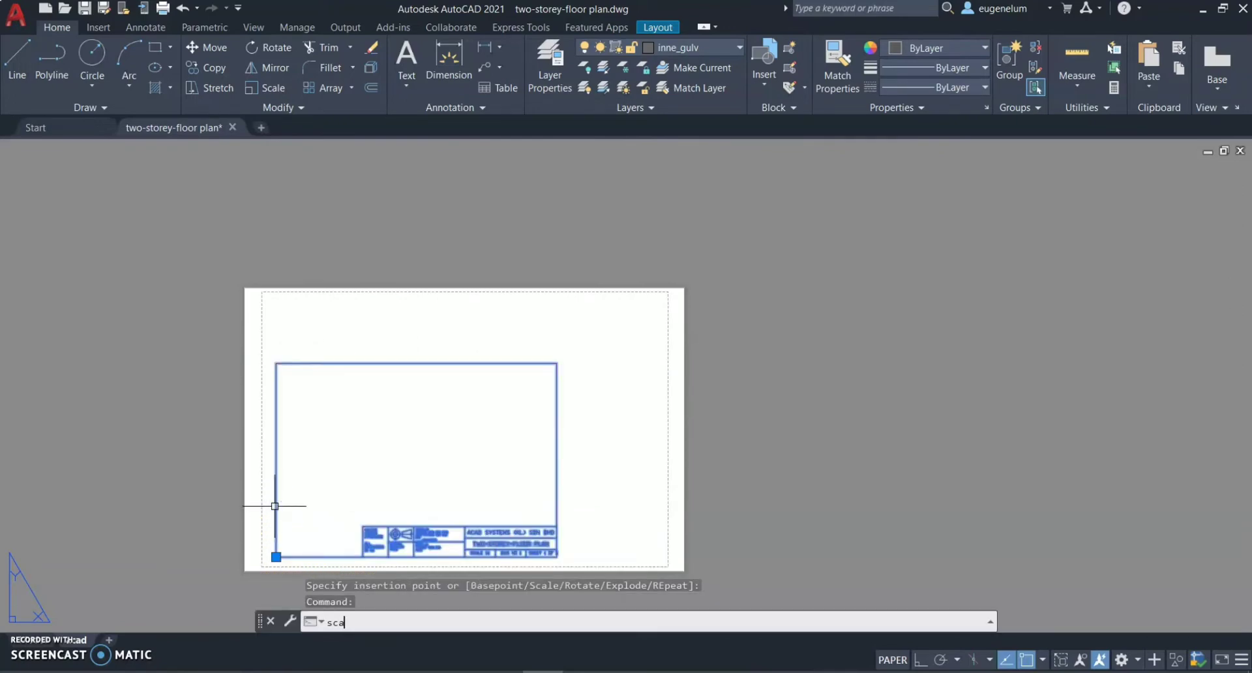
type("le")
key("Return")
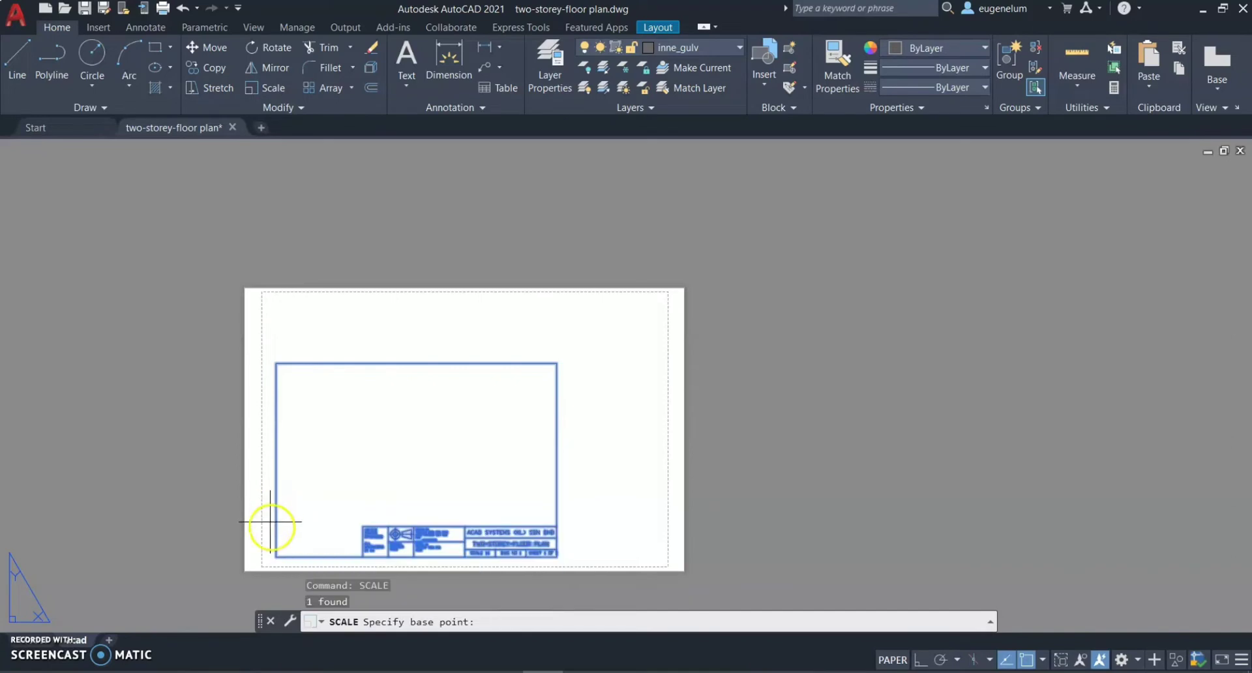
left_click(276, 557)
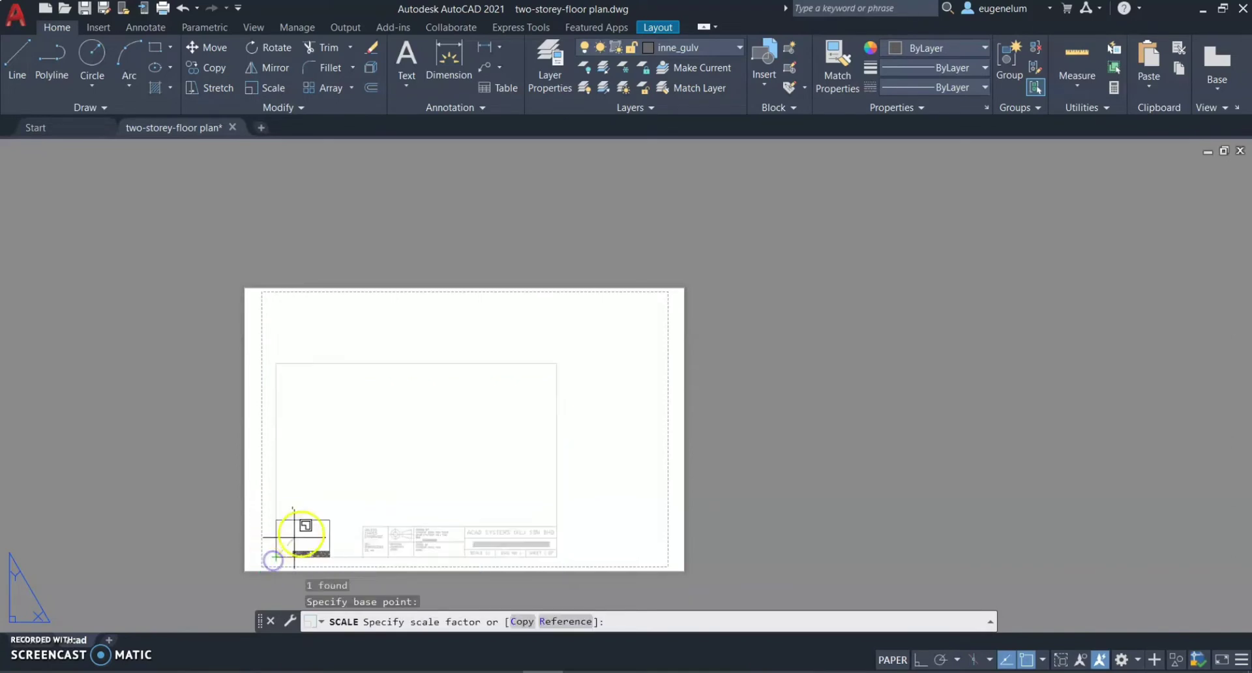
left_click(430, 455)
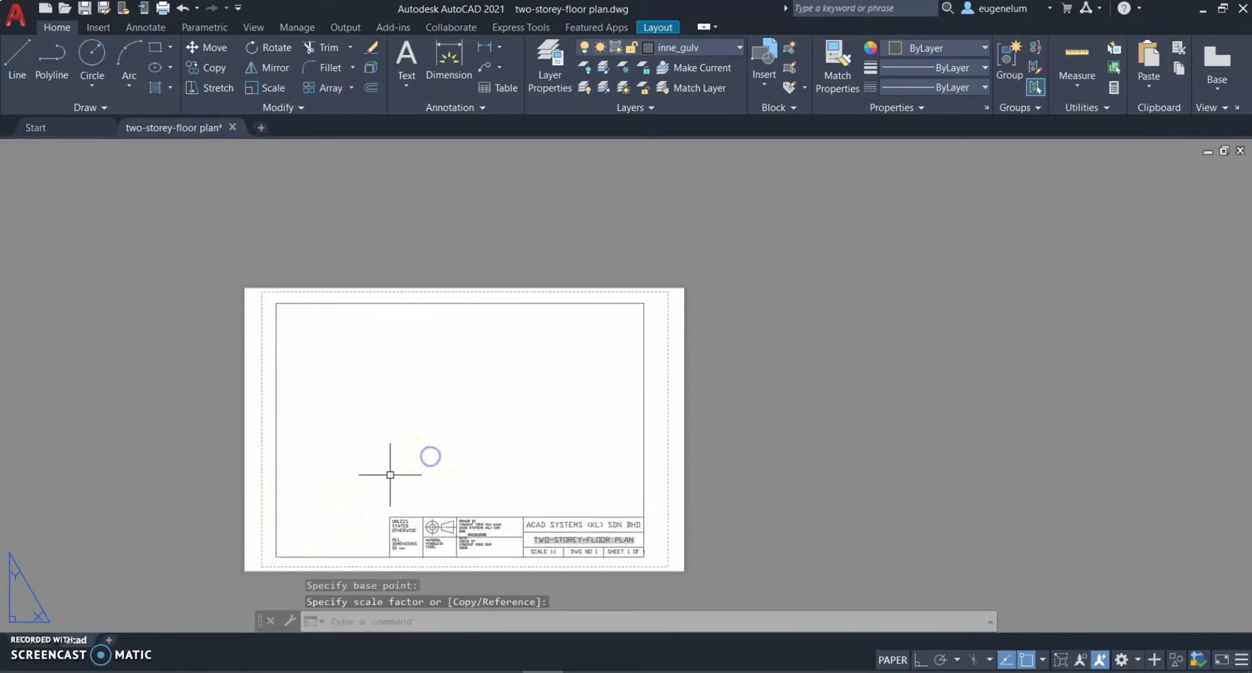
Step: Move the title block slightly to the right to center it on the sheet
left_click(278, 551)
left_click(276, 557)
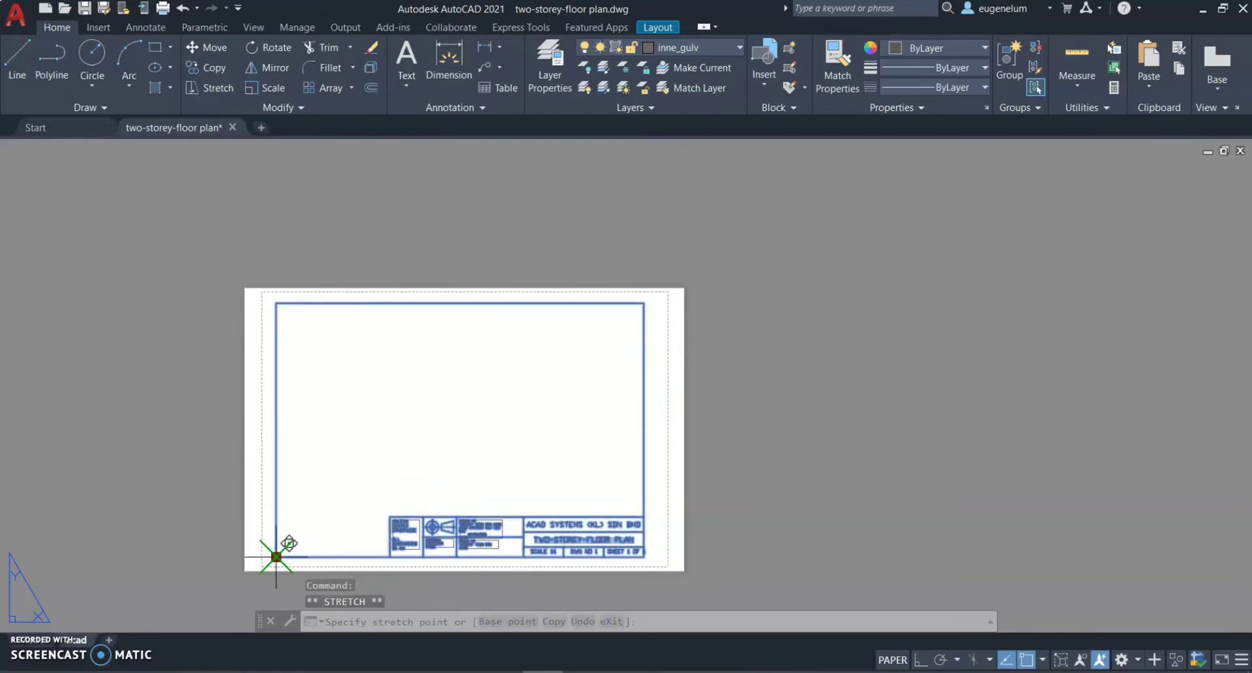
left_click(283, 555)
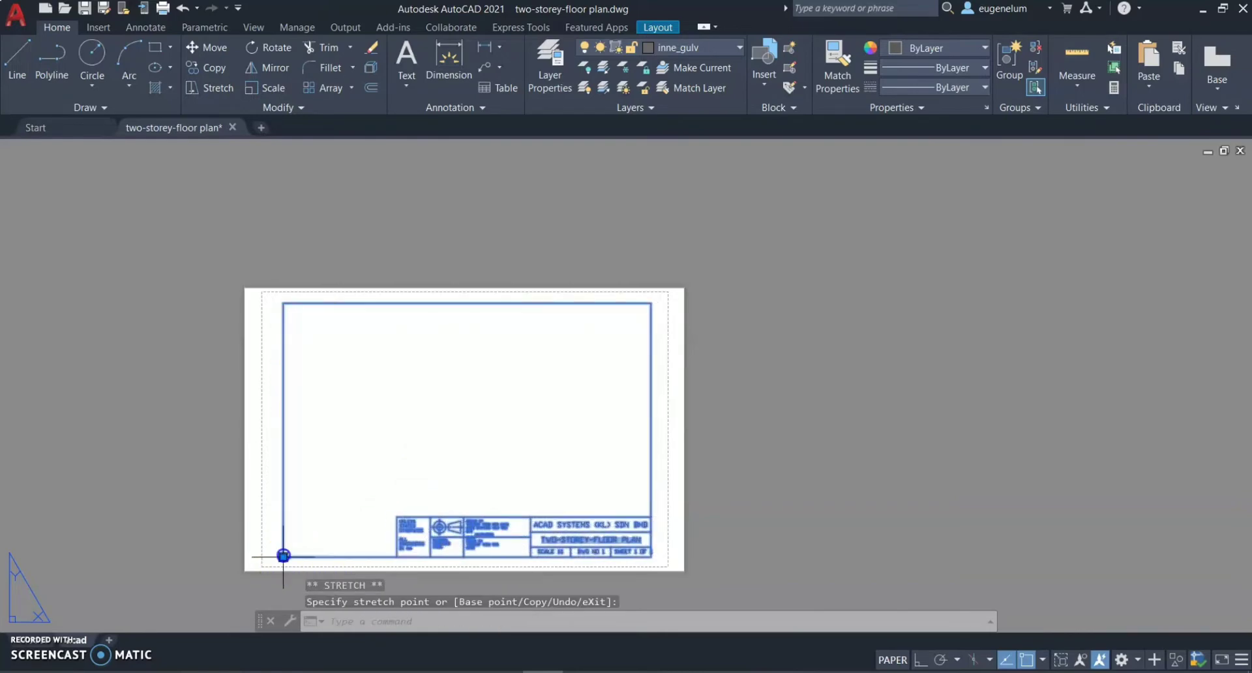
key("Escape")
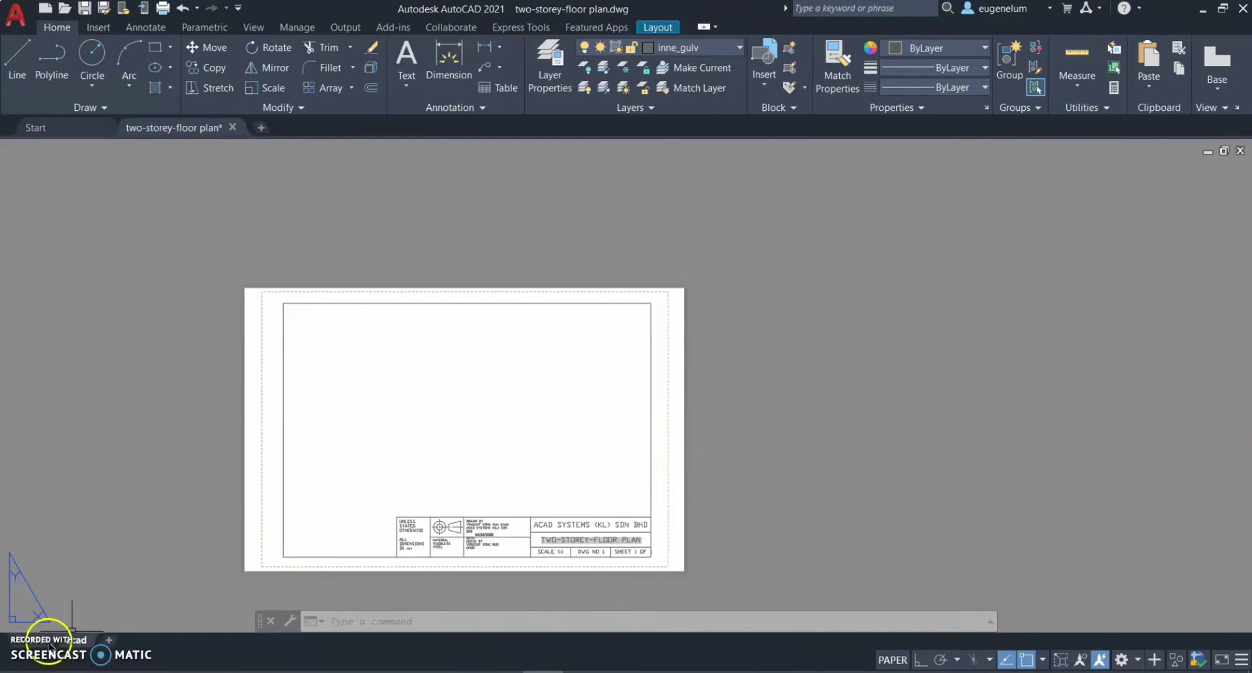
left_click(50, 644)
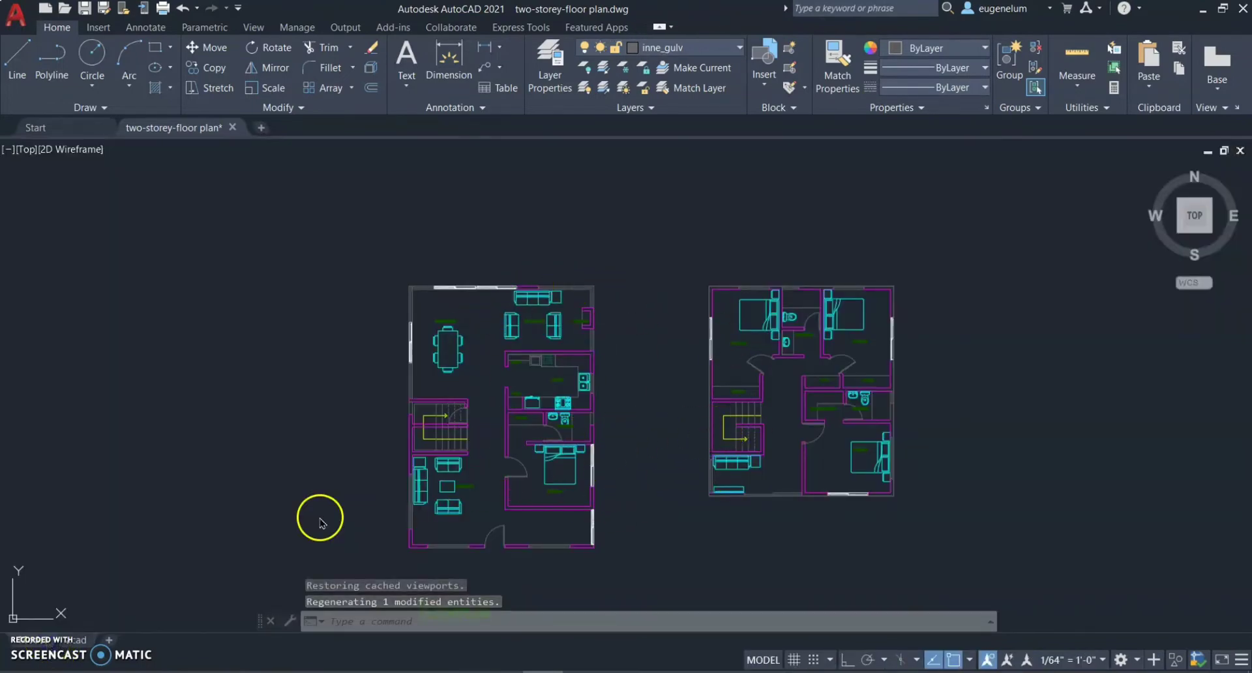
left_click(85, 640)
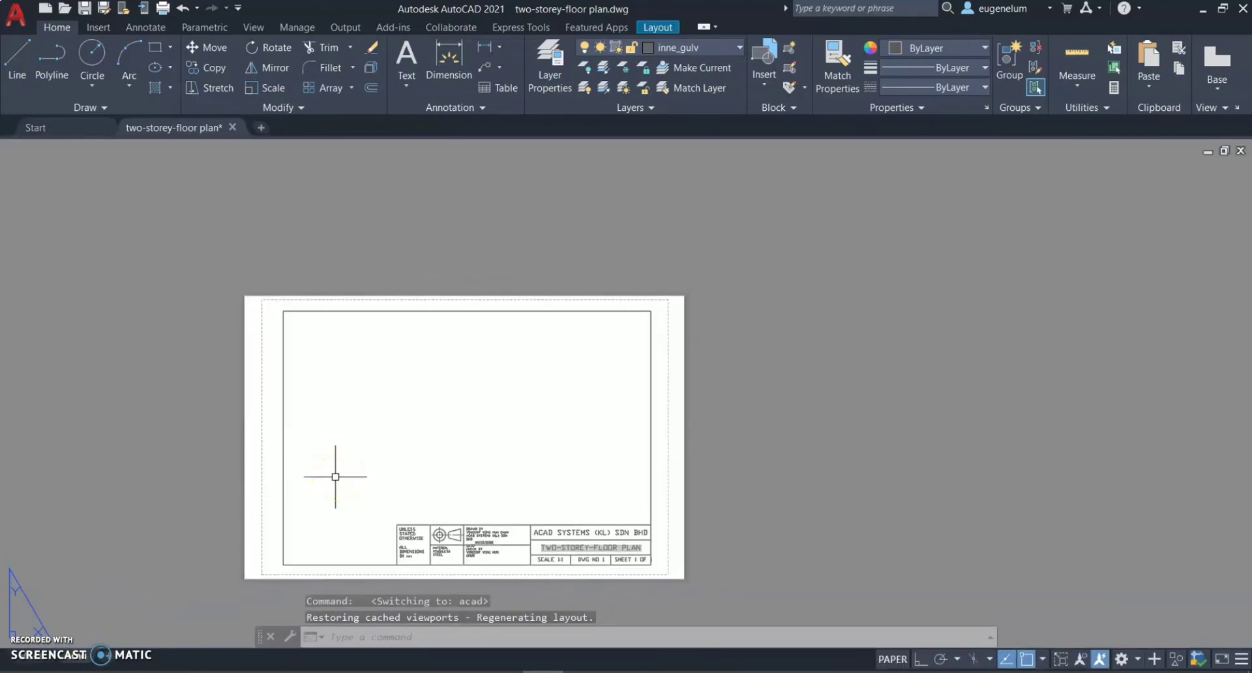
type("VIEW")
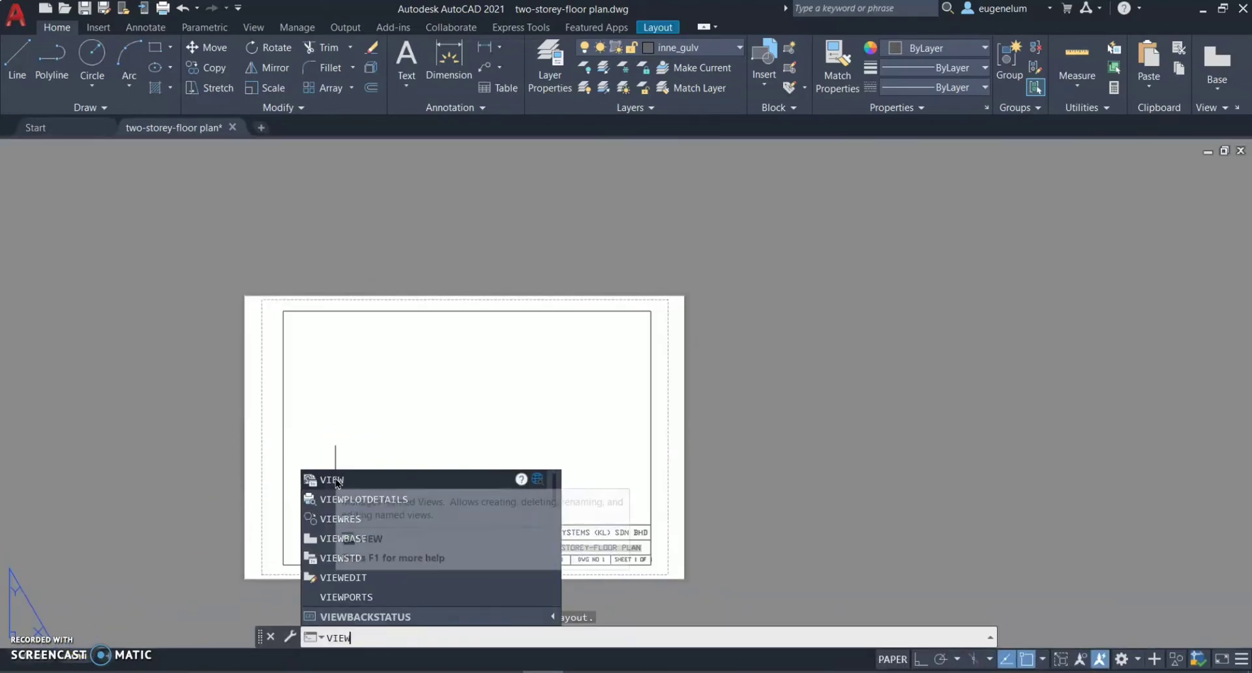
type("POr")
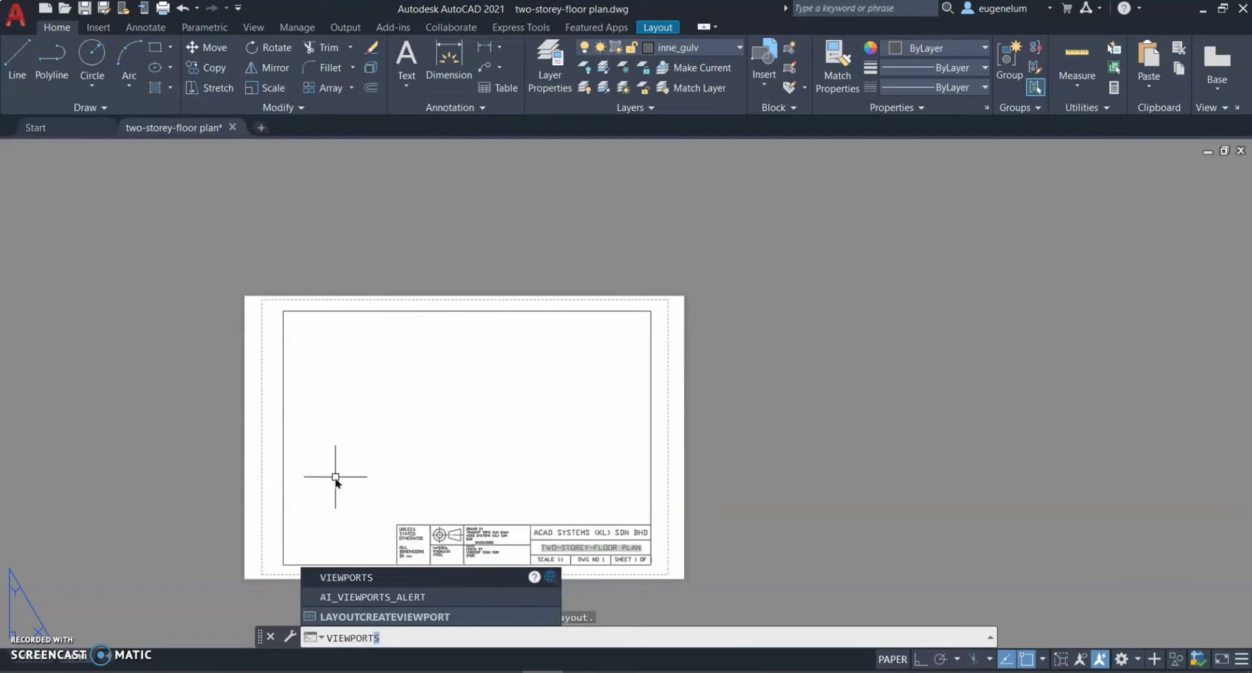
key("Return")
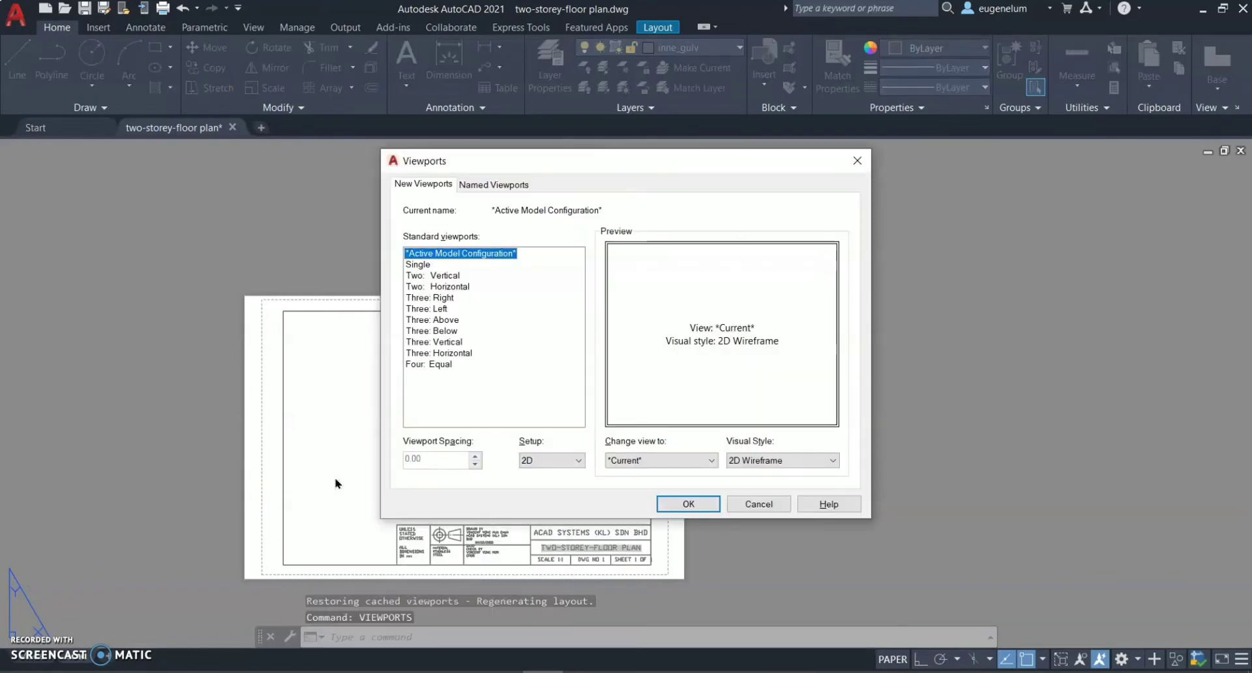
left_click(443, 276)
left_click(449, 341)
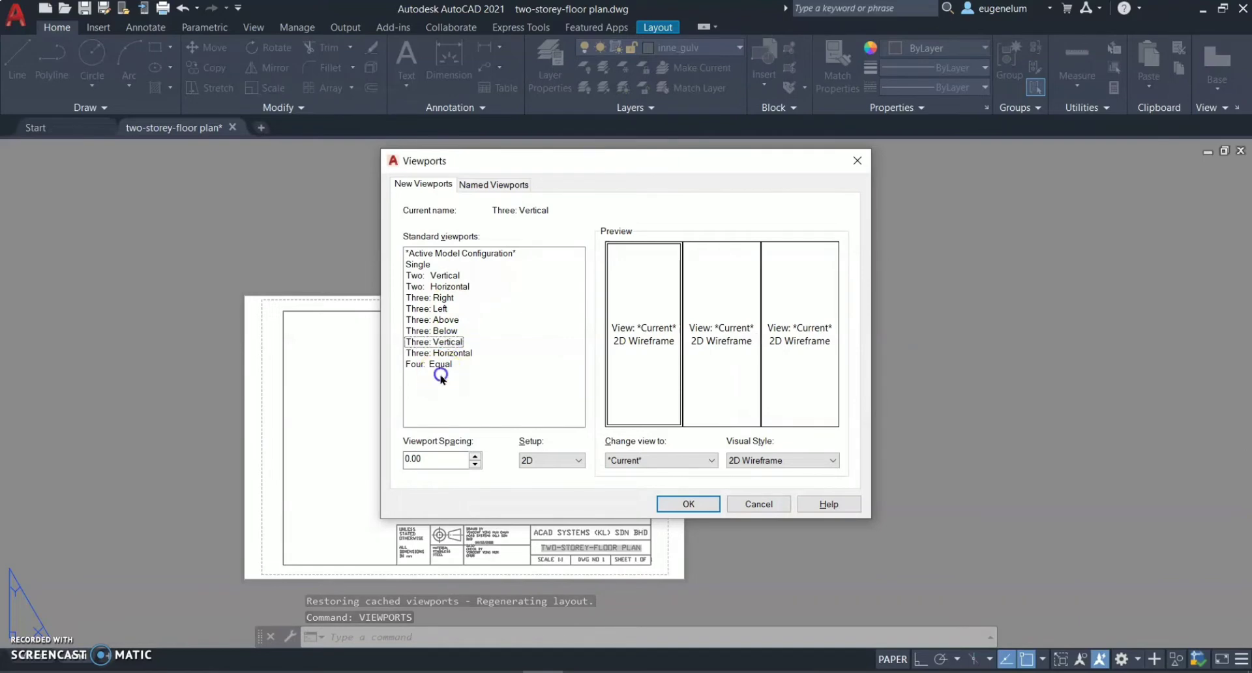
left_click(457, 253)
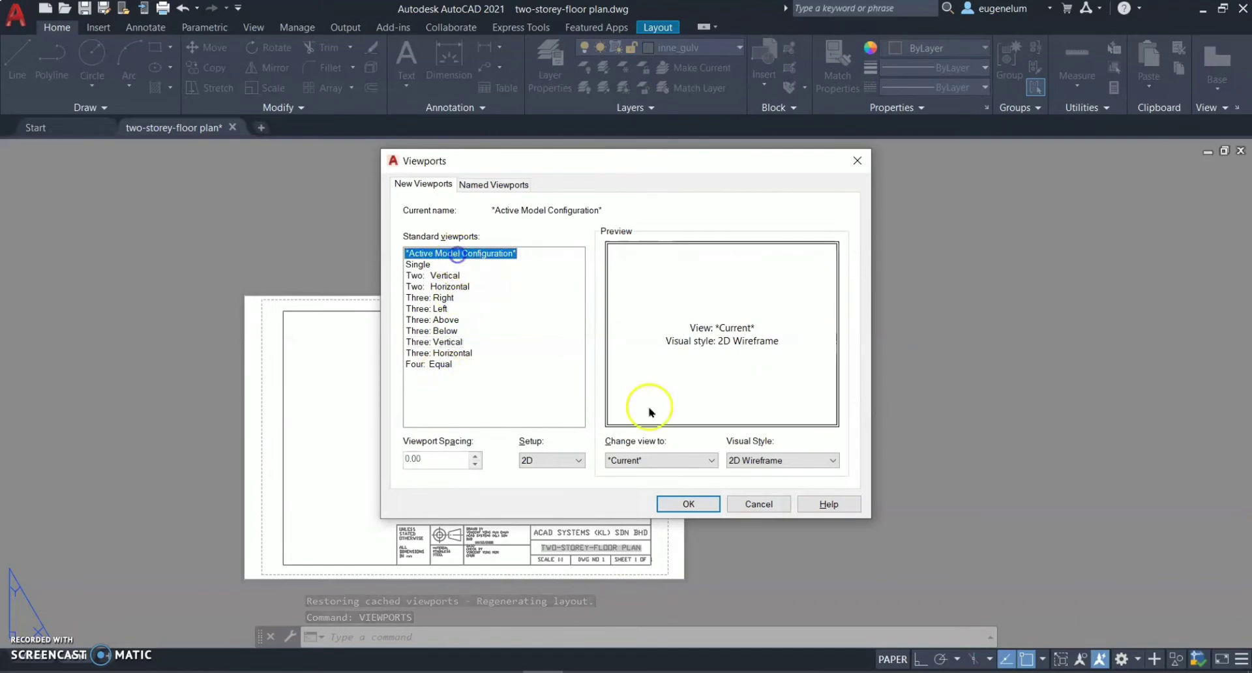
left_click(712, 510)
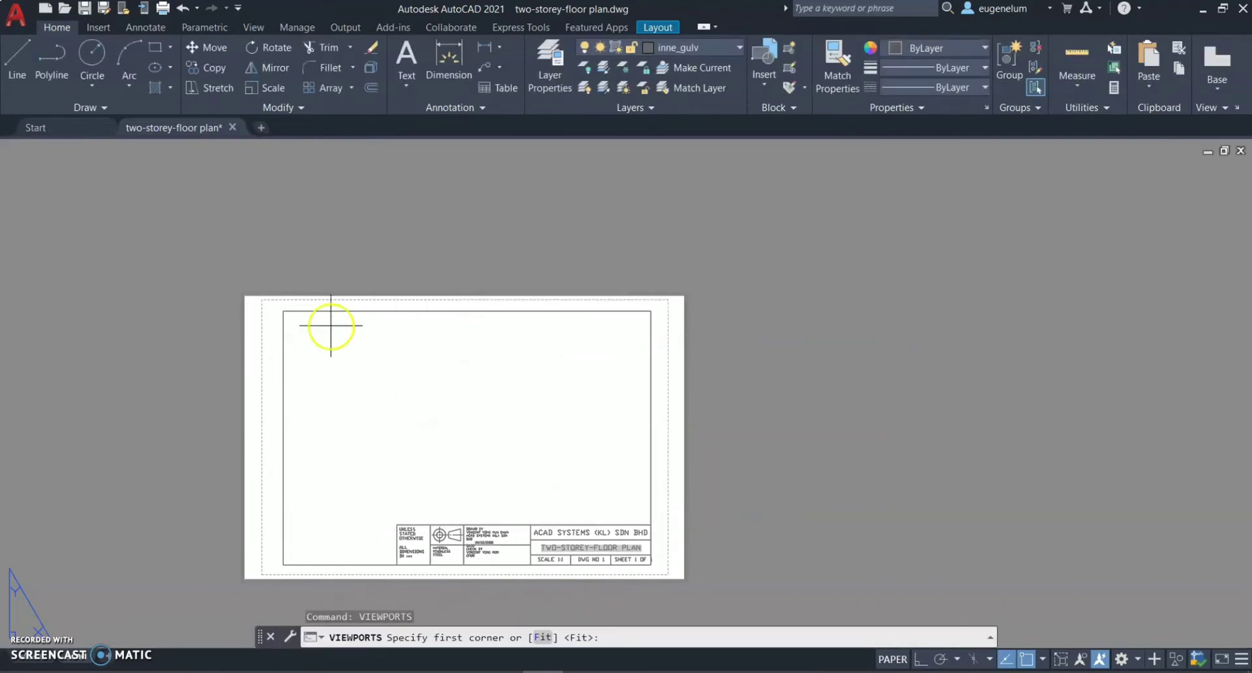
Step: Insert a view framing the larger floor plan with the stairs and kitchen into the left half of the title block frame
left_click(657, 28)
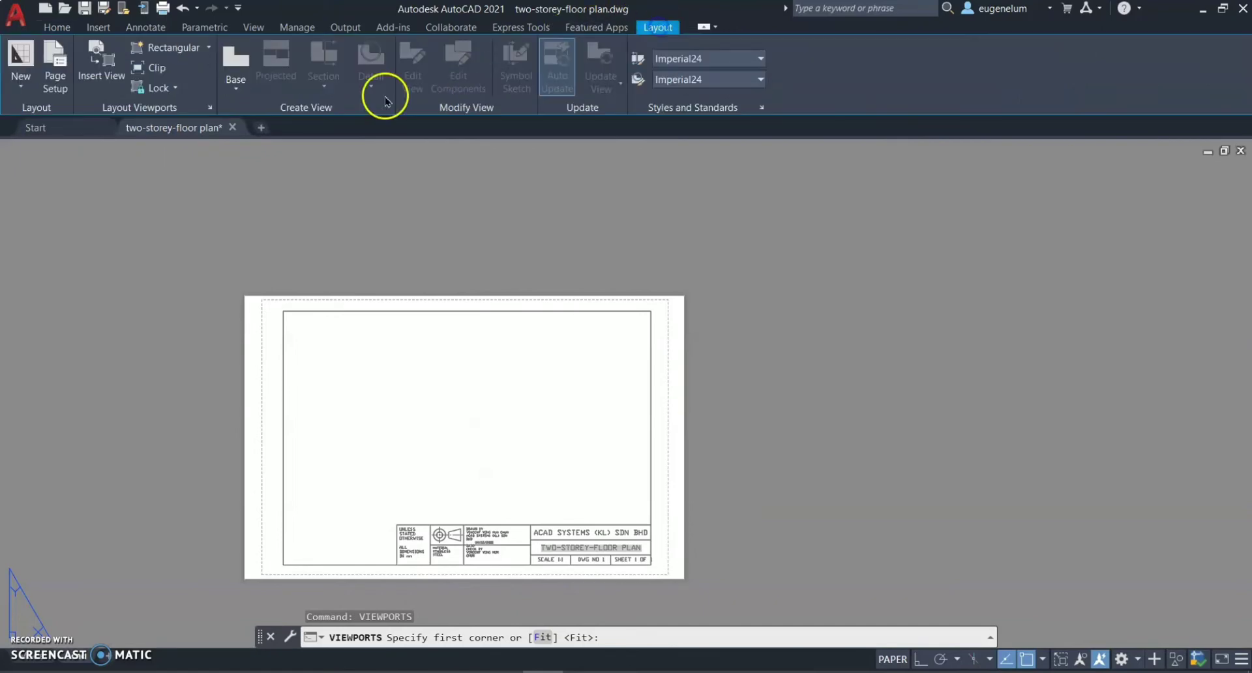
left_click(102, 74)
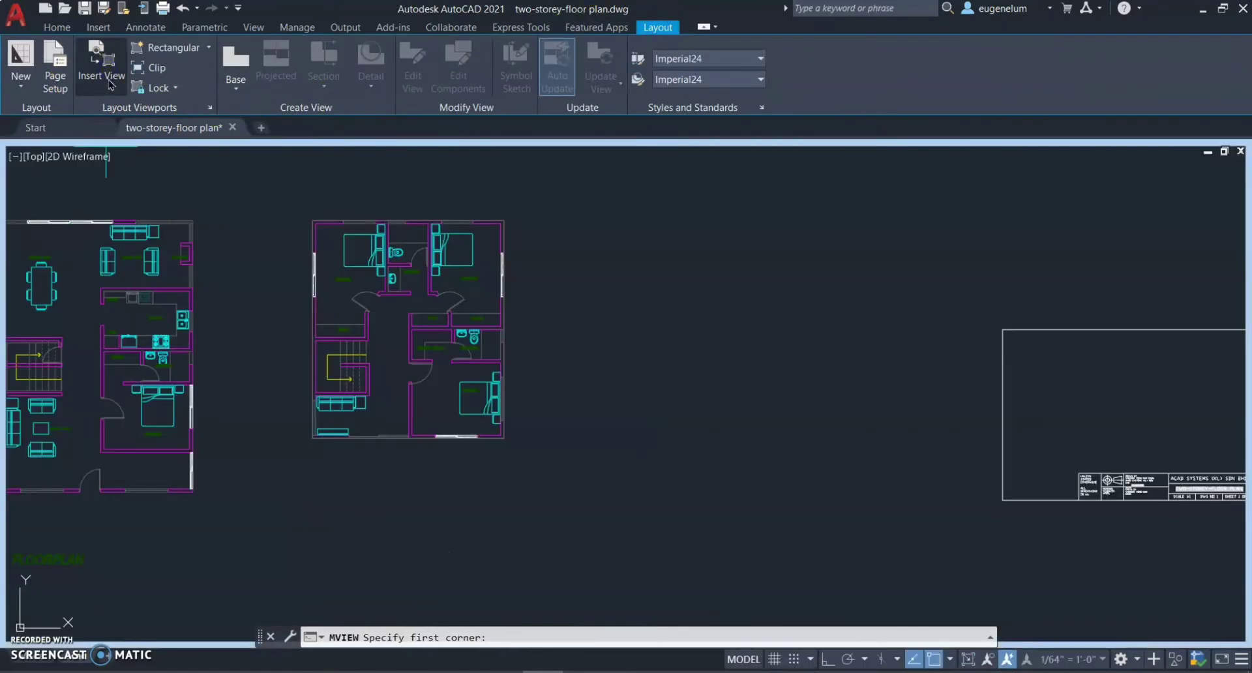
middle_click_drag(250, 239, 393, 239)
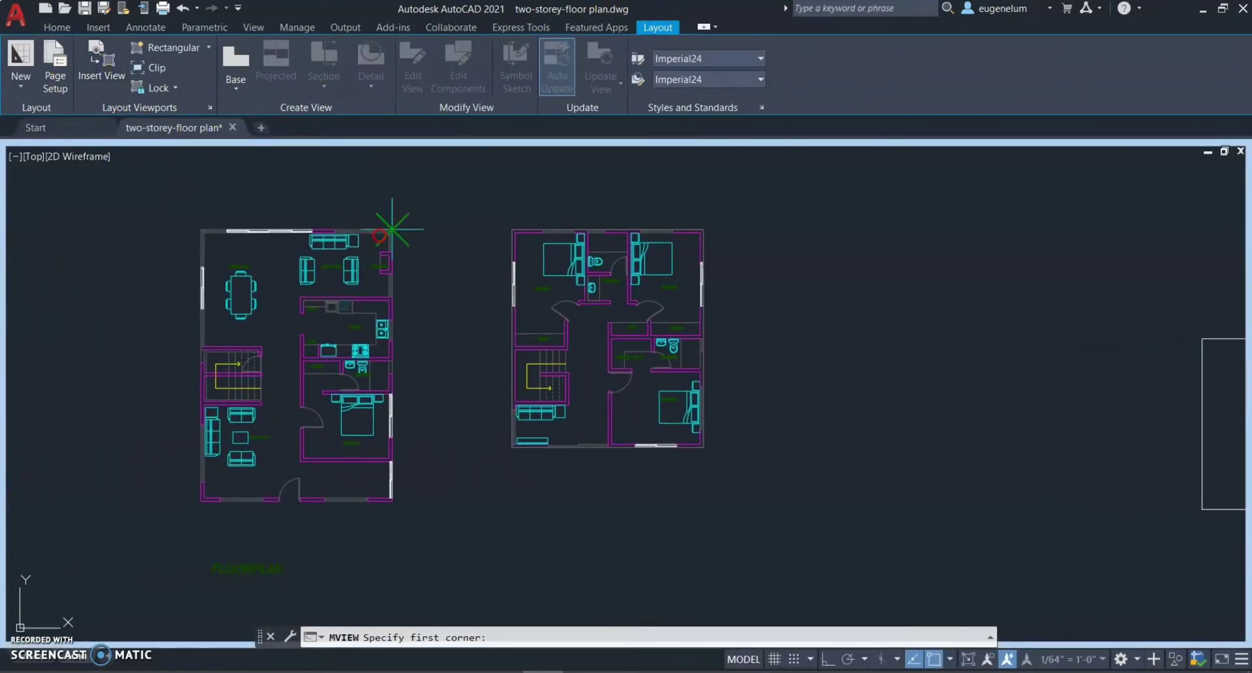
left_click(163, 216)
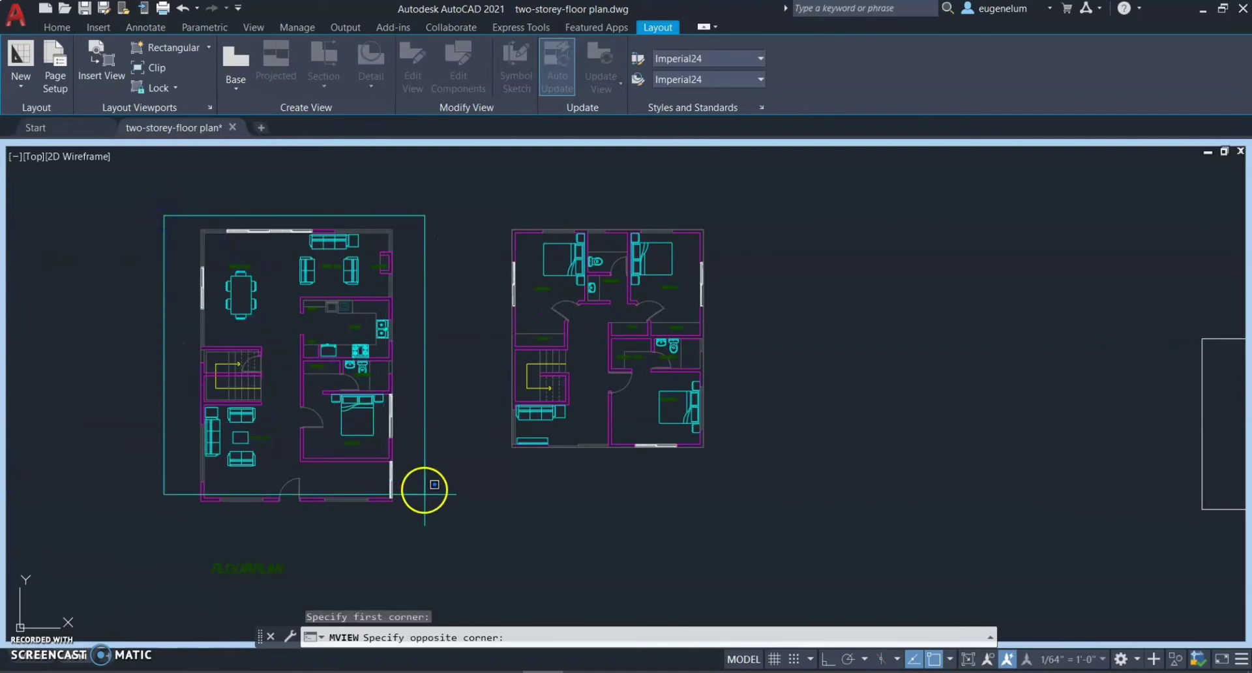
left_click(418, 524)
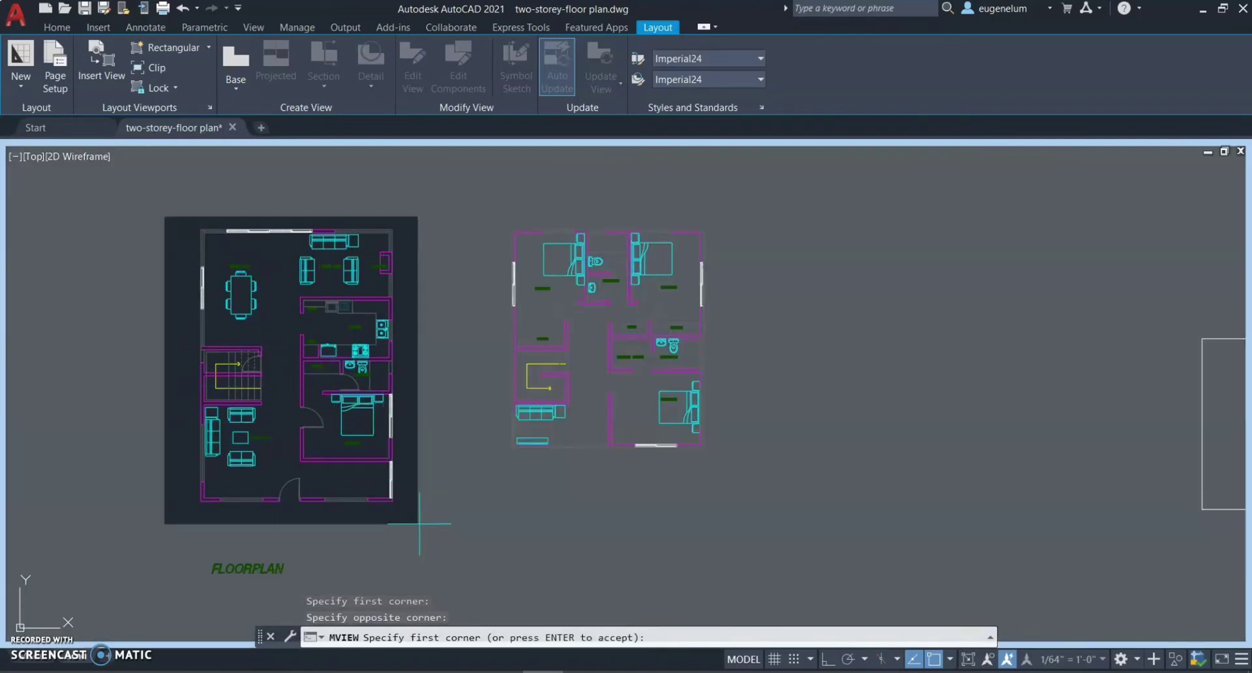
key("Return")
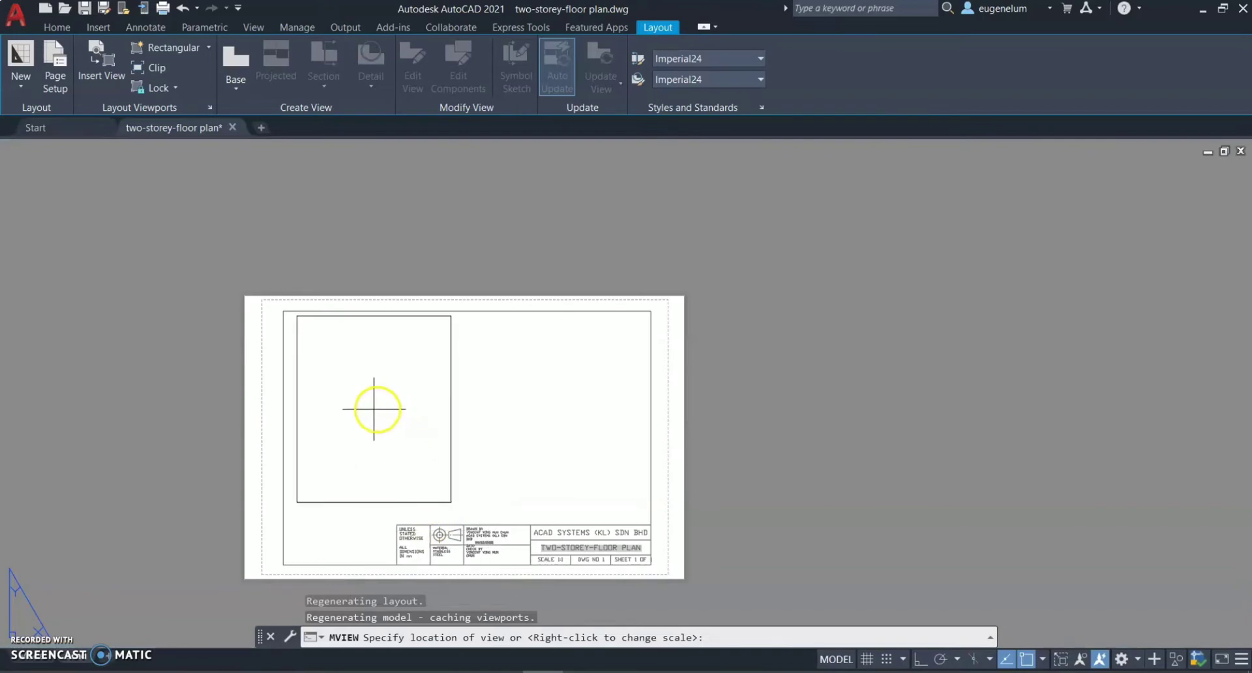
left_click(385, 419)
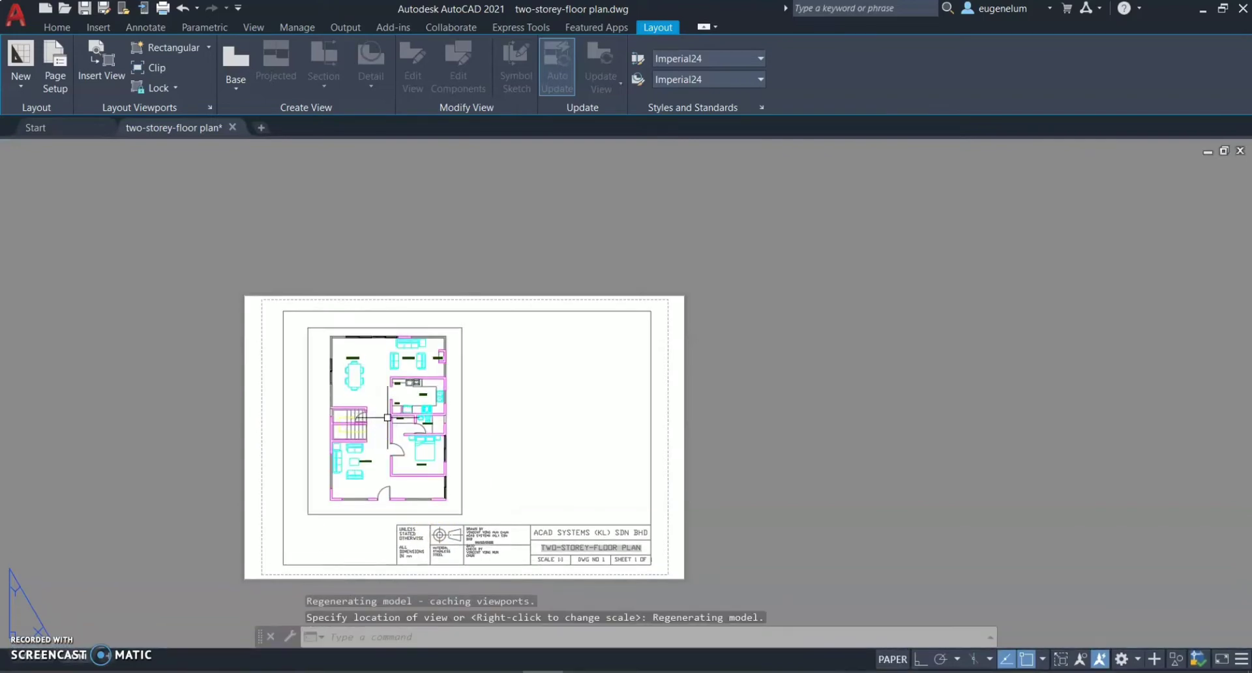
Step: Insert a second view framing the bedroom floor plan and place it beside the first viewport, above the title block
left_click(101, 62)
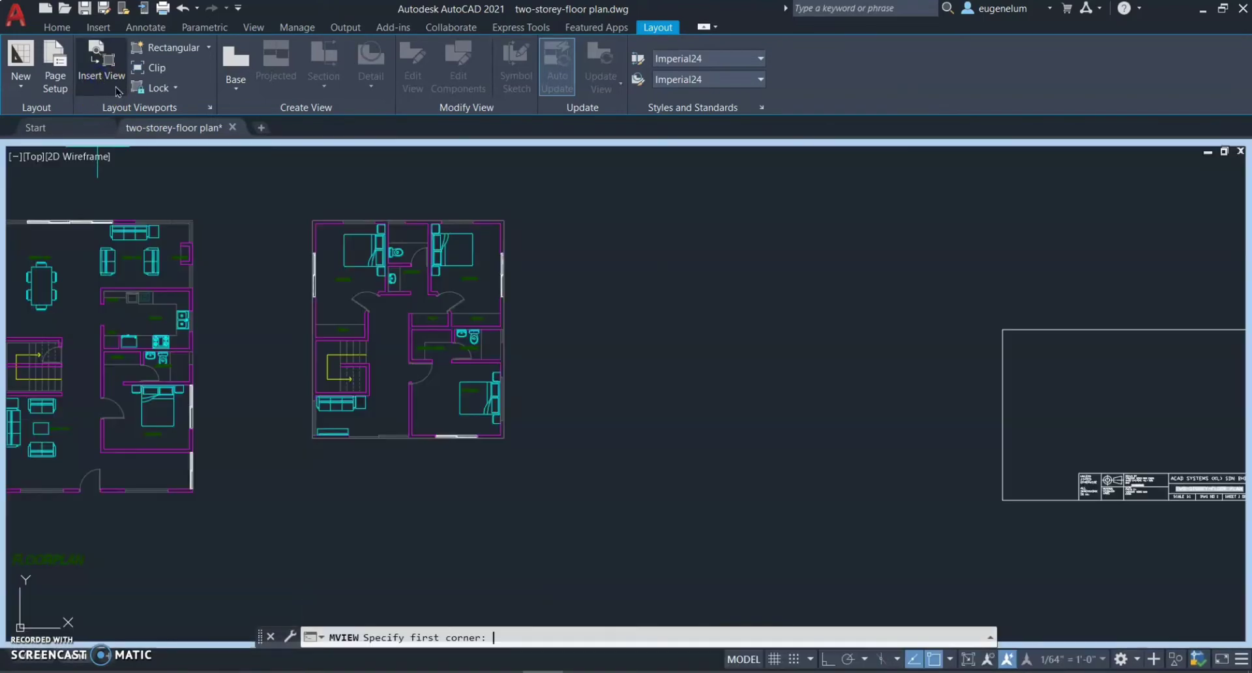
left_click(288, 200)
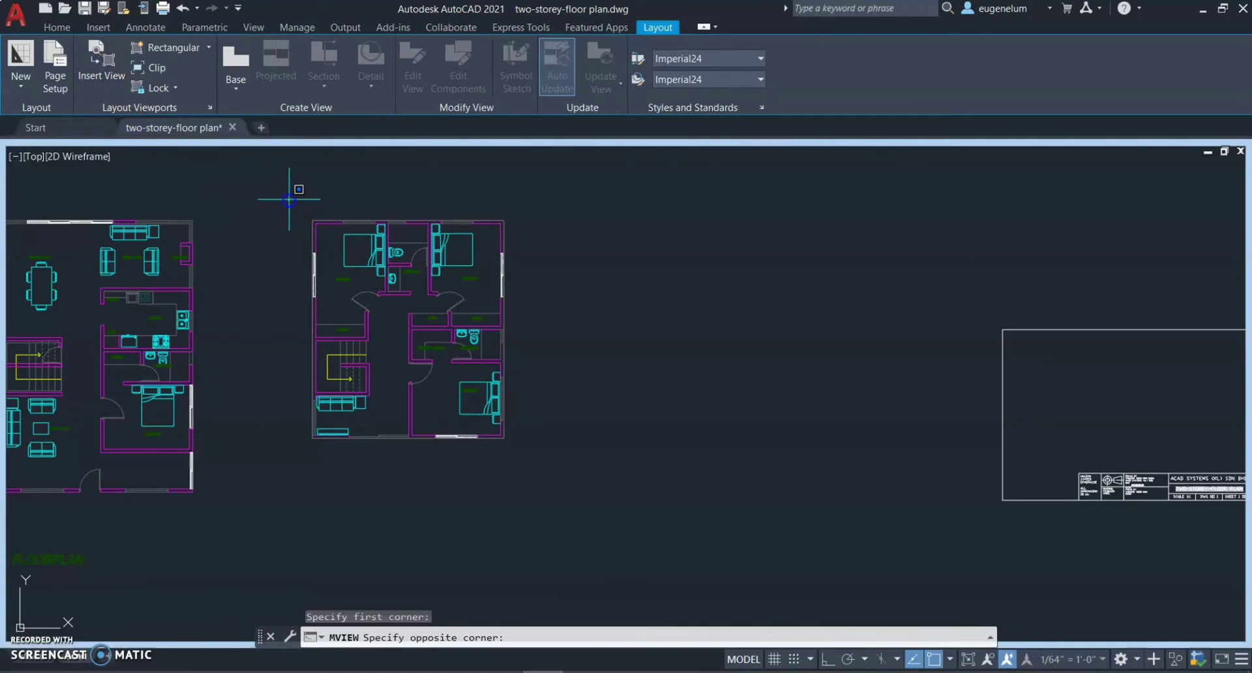
left_click(528, 461)
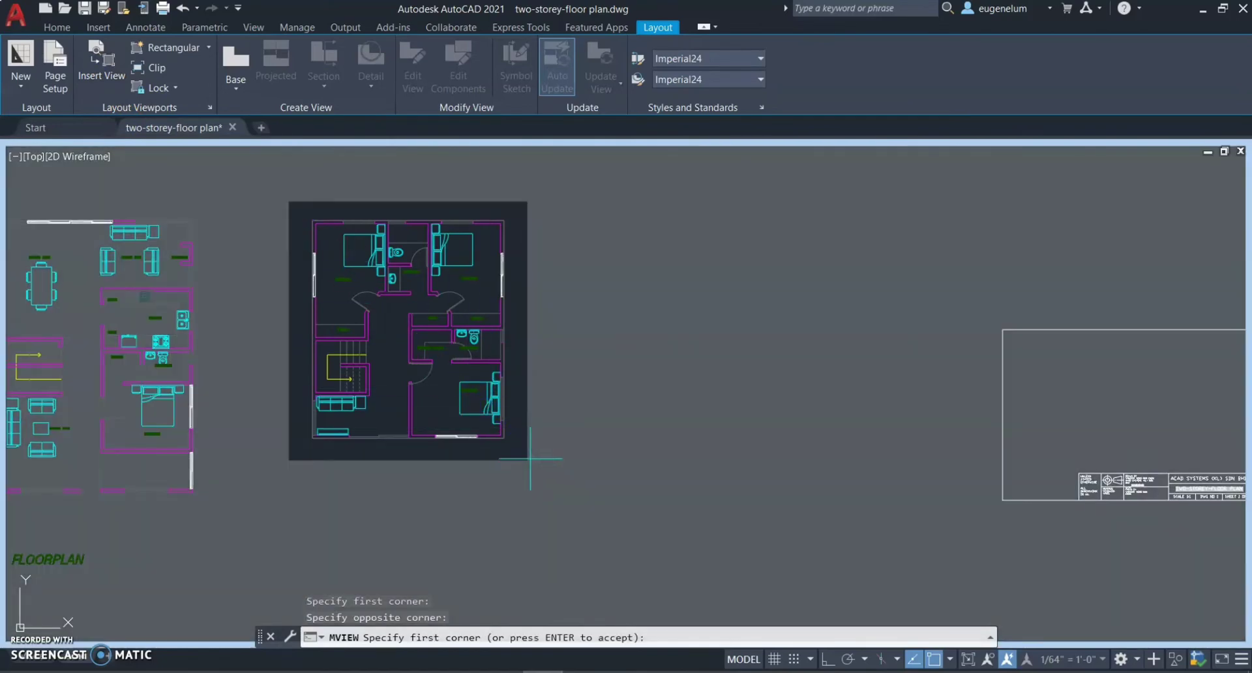
key("Return")
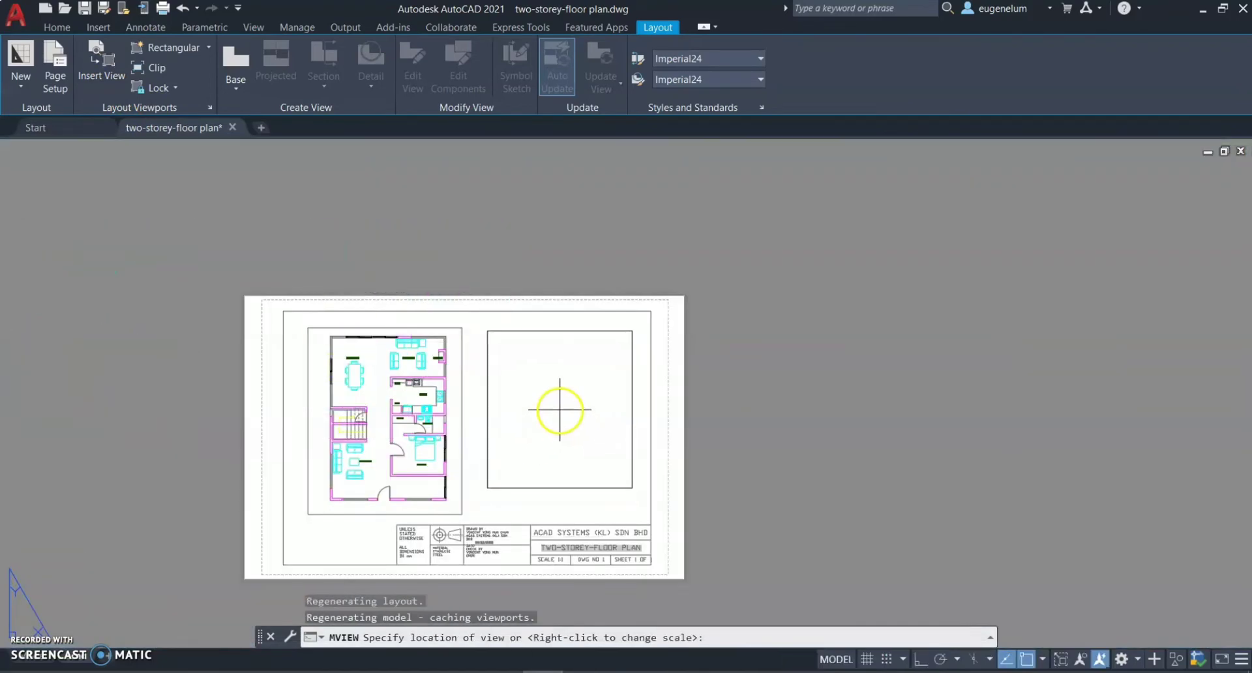
left_click(560, 409)
left_click(504, 414)
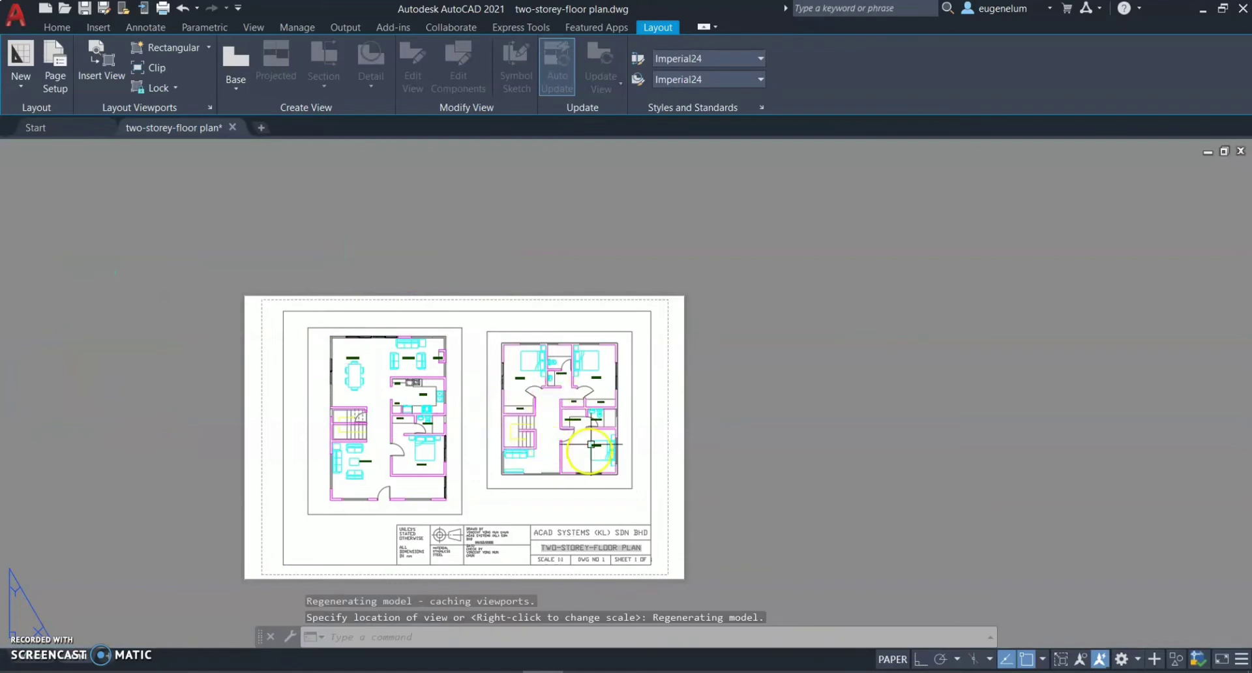
Step: Unlock the bedroom-floor viewport to recenter the plan inside it, and lock the viewport again
double_click(552, 425)
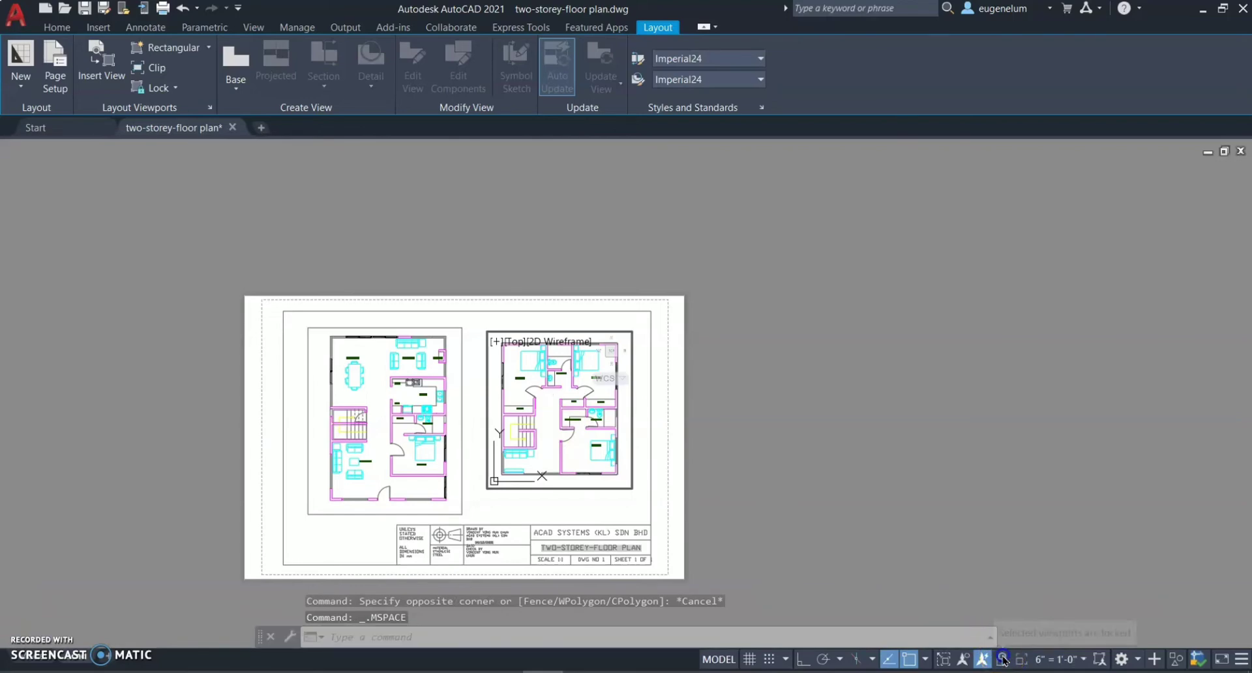
scroll(561, 420, "up", 2)
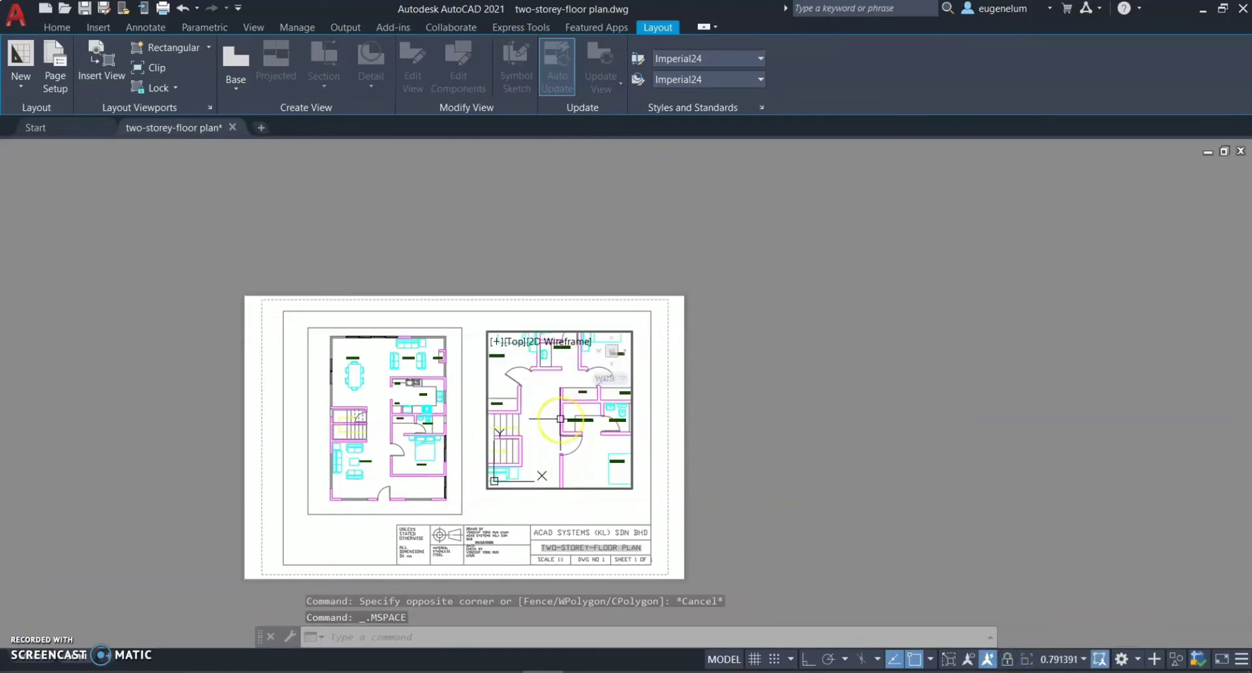
scroll(560, 418, "down", 2)
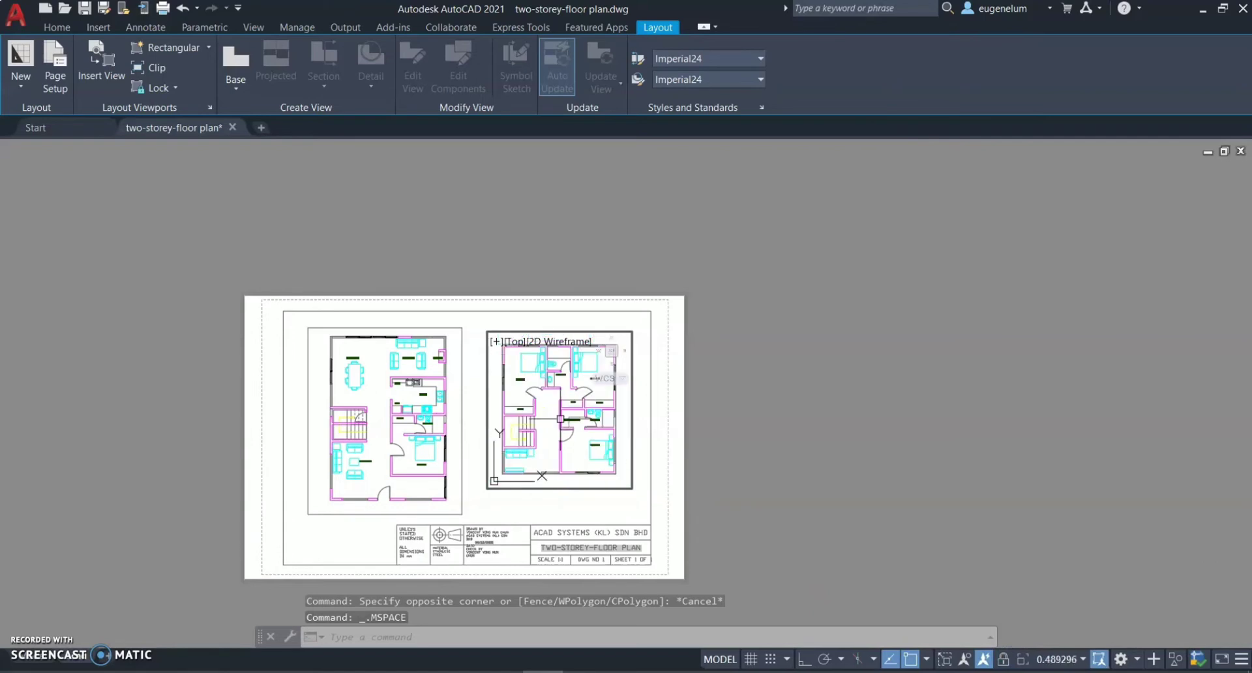
mouse_move(560, 419)
middle_mouse_down()
mouse_move(585, 425)
mouse_move(564, 428)
mouse_move(553, 410)
middle_mouse_up()
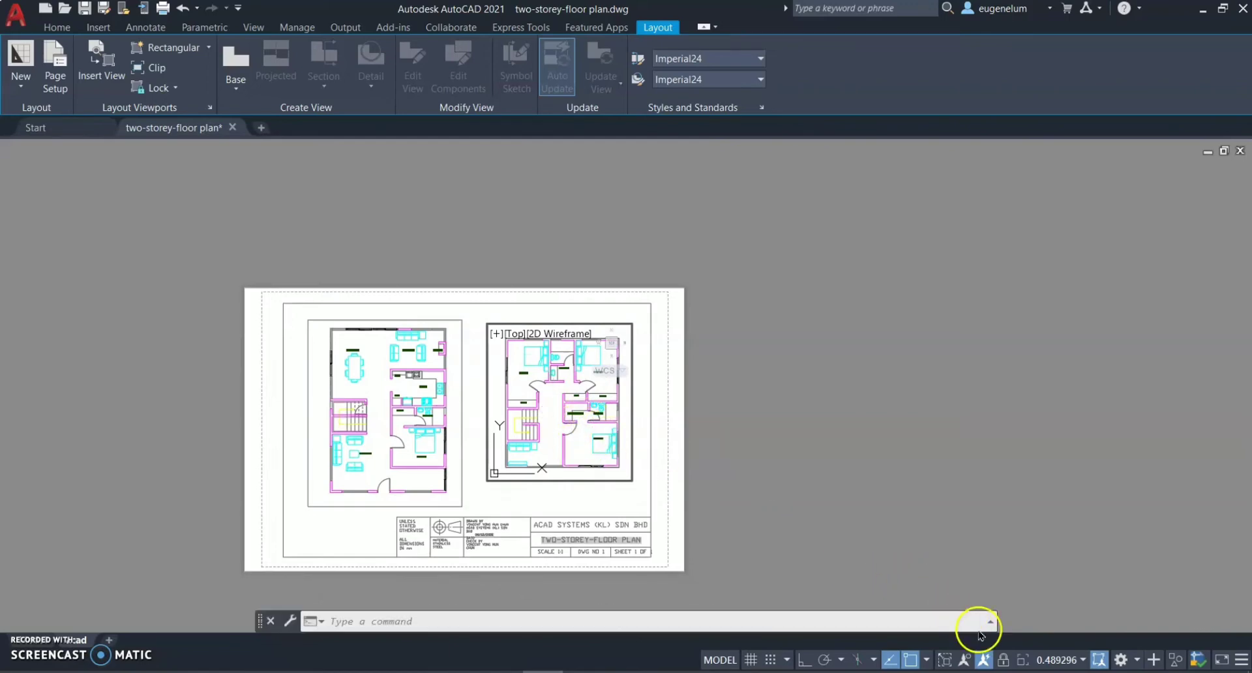
left_click(1001, 658)
double_click(912, 573)
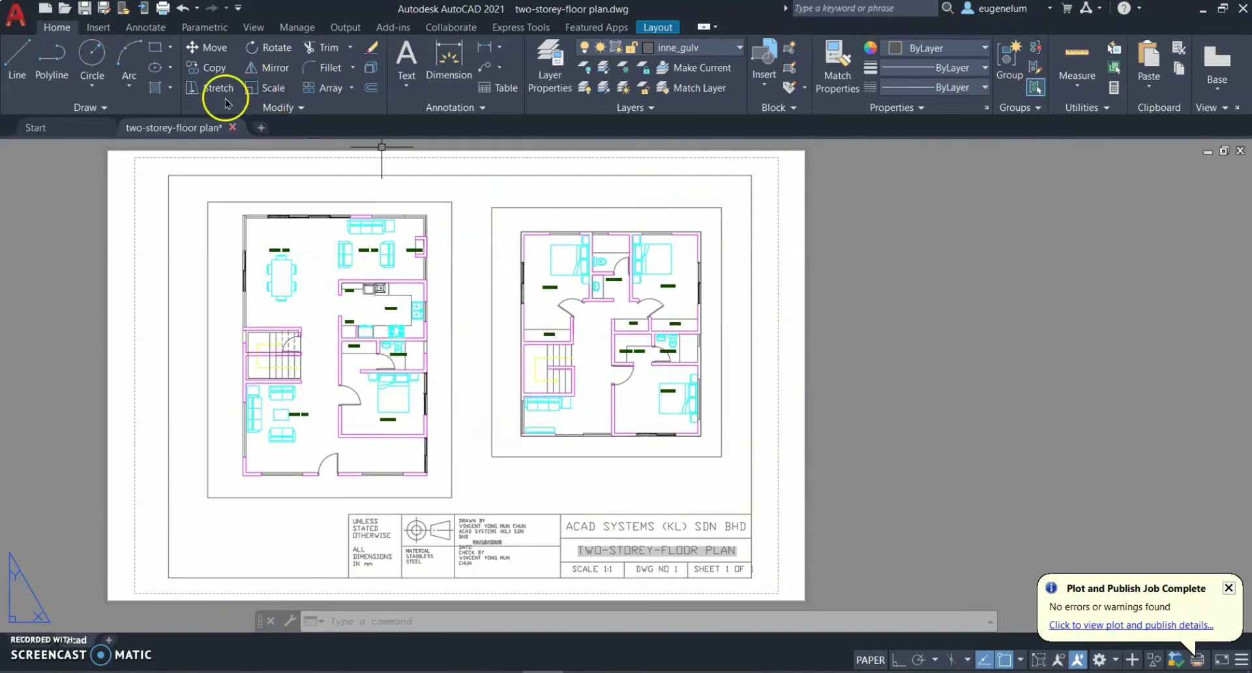
Step: Assign both viewport frames to the Defpoints layer so their borders do not plot
left_click(431, 202)
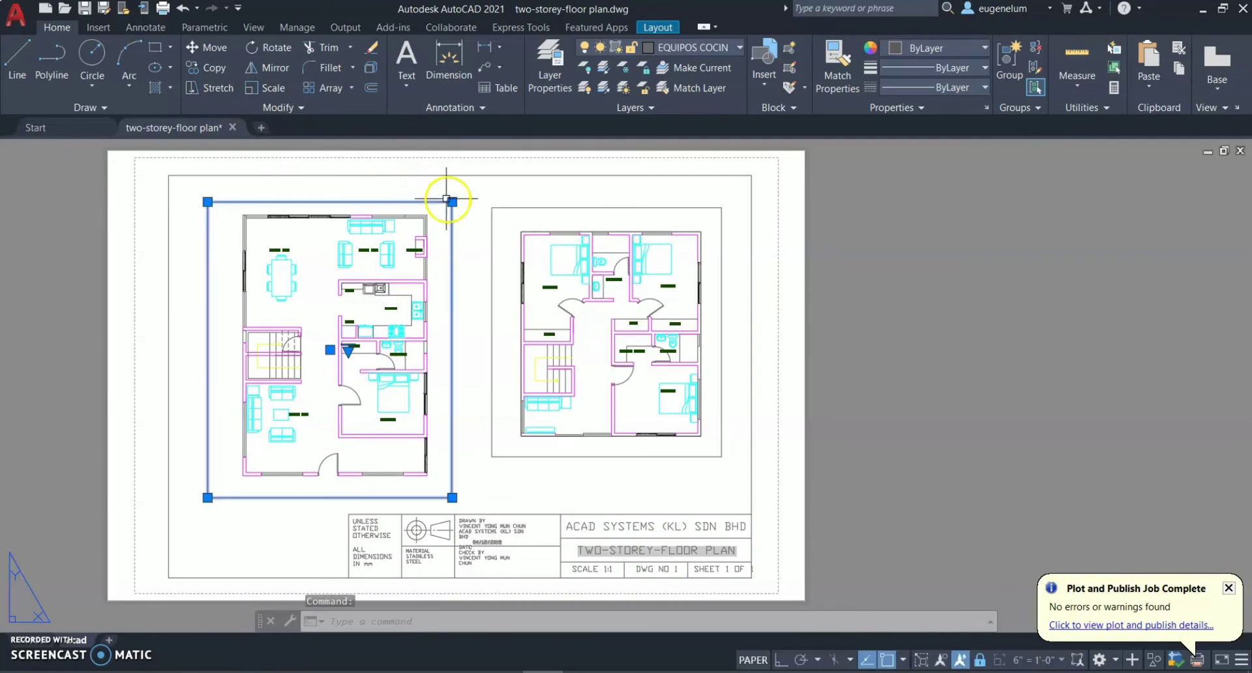
left_click(493, 207)
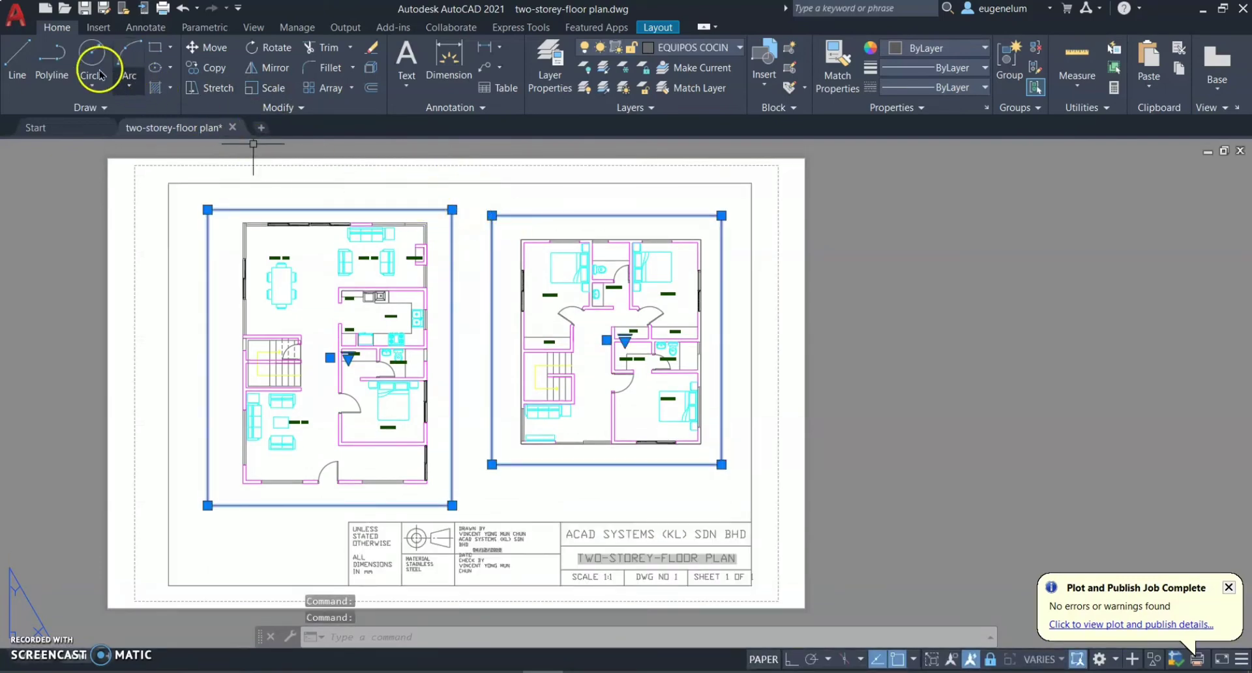
left_click(660, 49)
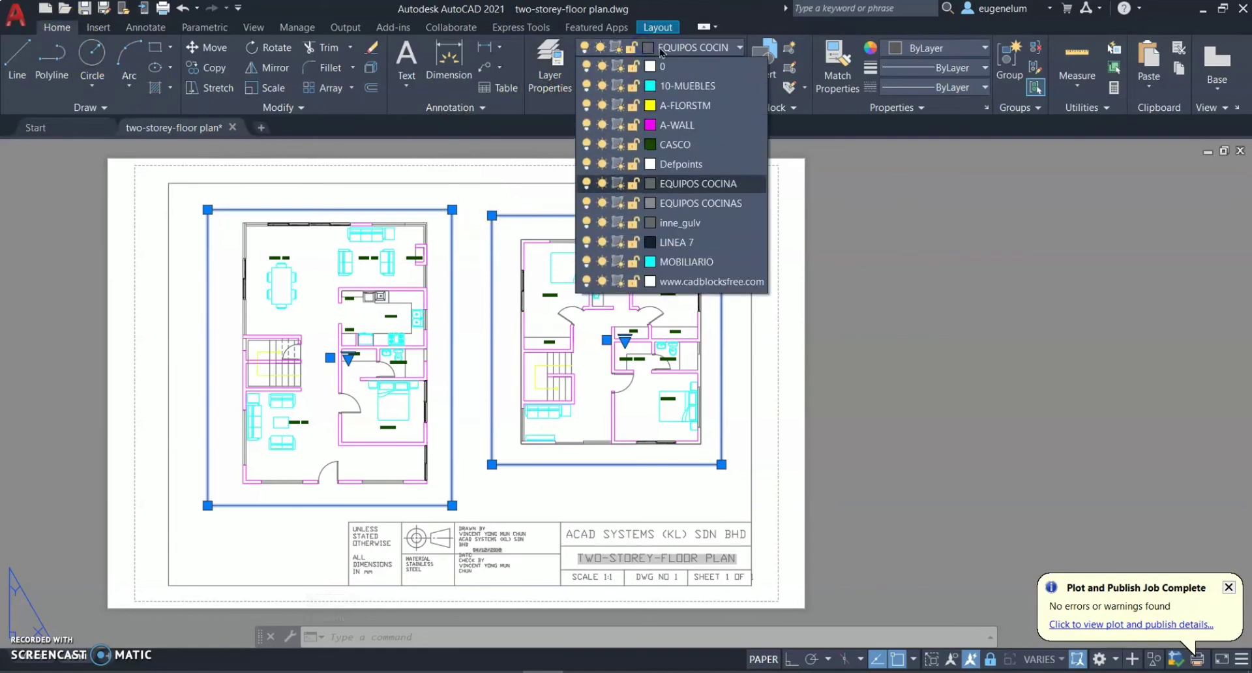
left_click(685, 164)
key("Escape")
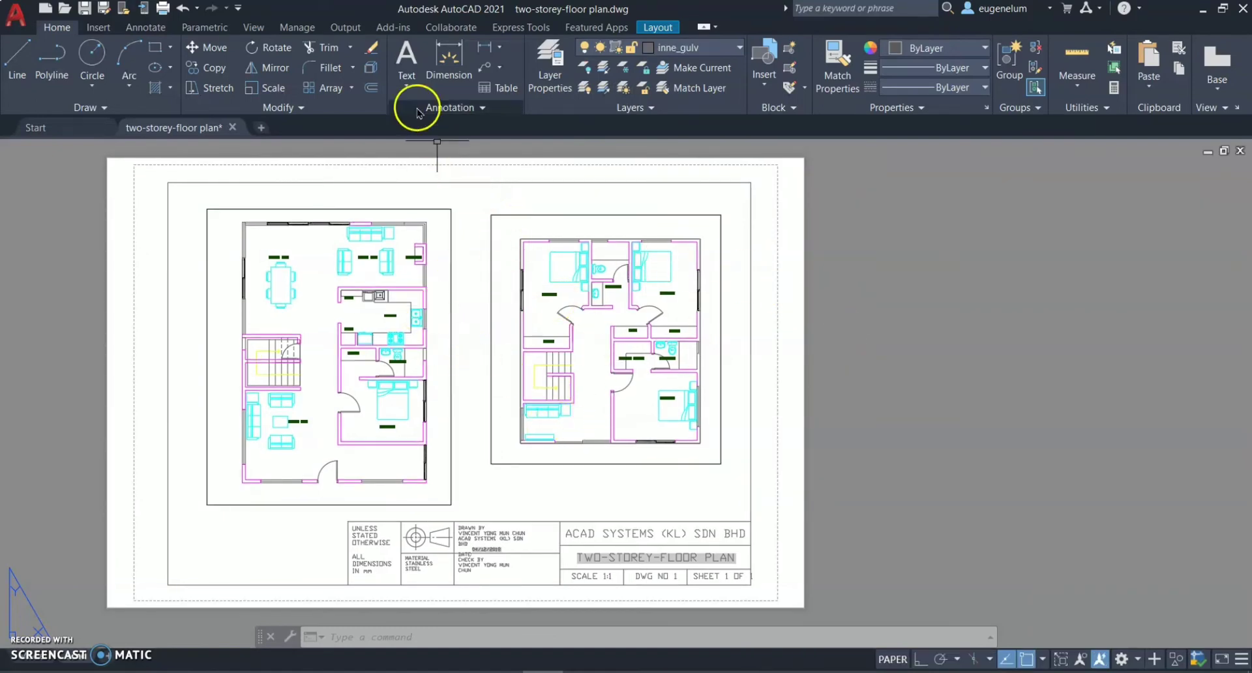
Step: Start a plot of the acad layout and preview the sheet with the DWG To PDF.pc3 plotter and monochrome.ctb
left_click(356, 28)
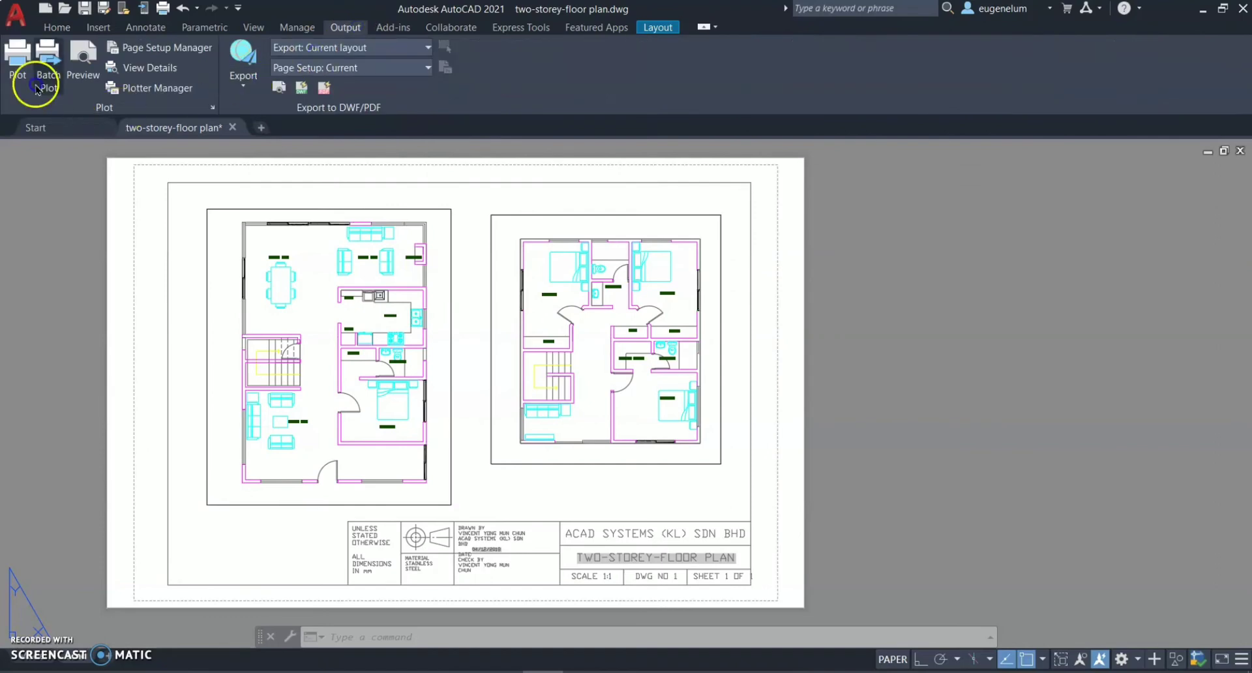
left_click(19, 62)
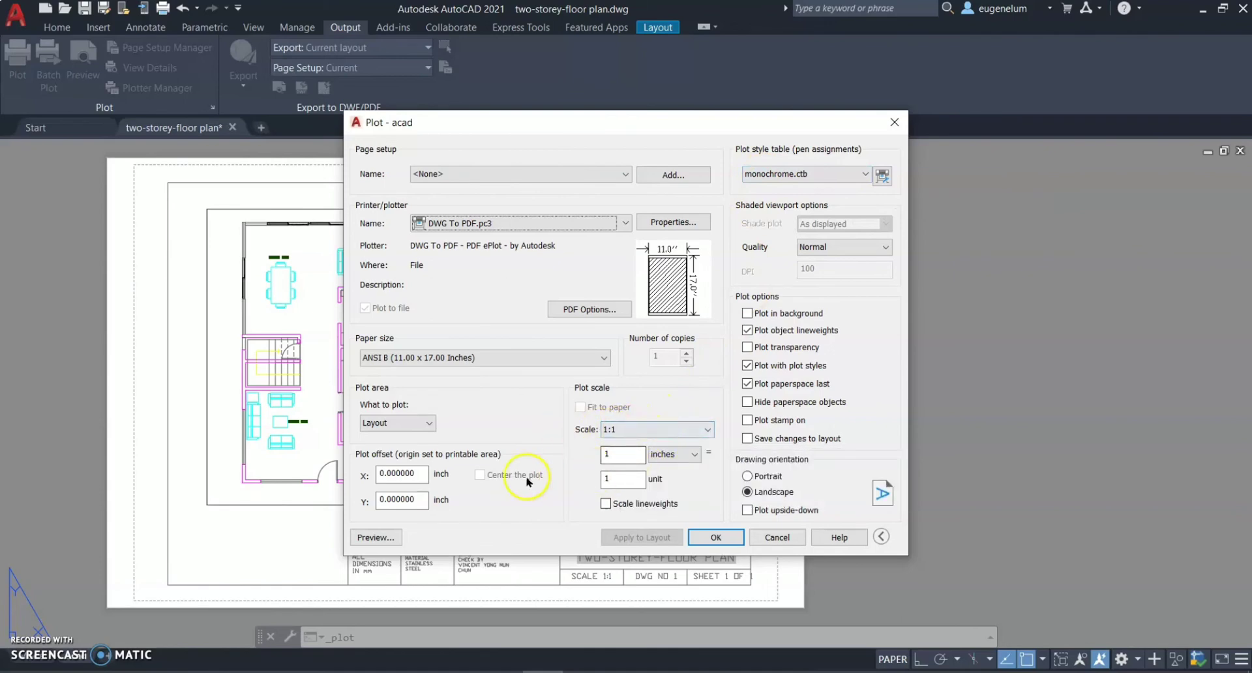
left_click(378, 538)
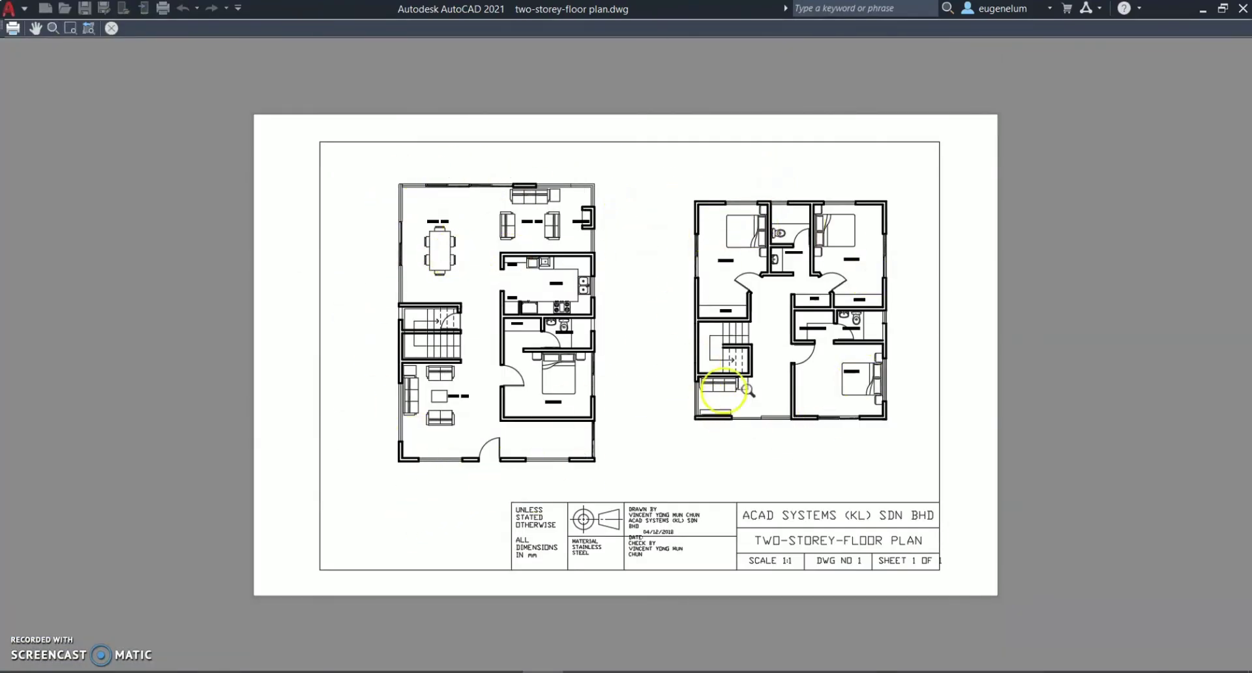
key("Escape")
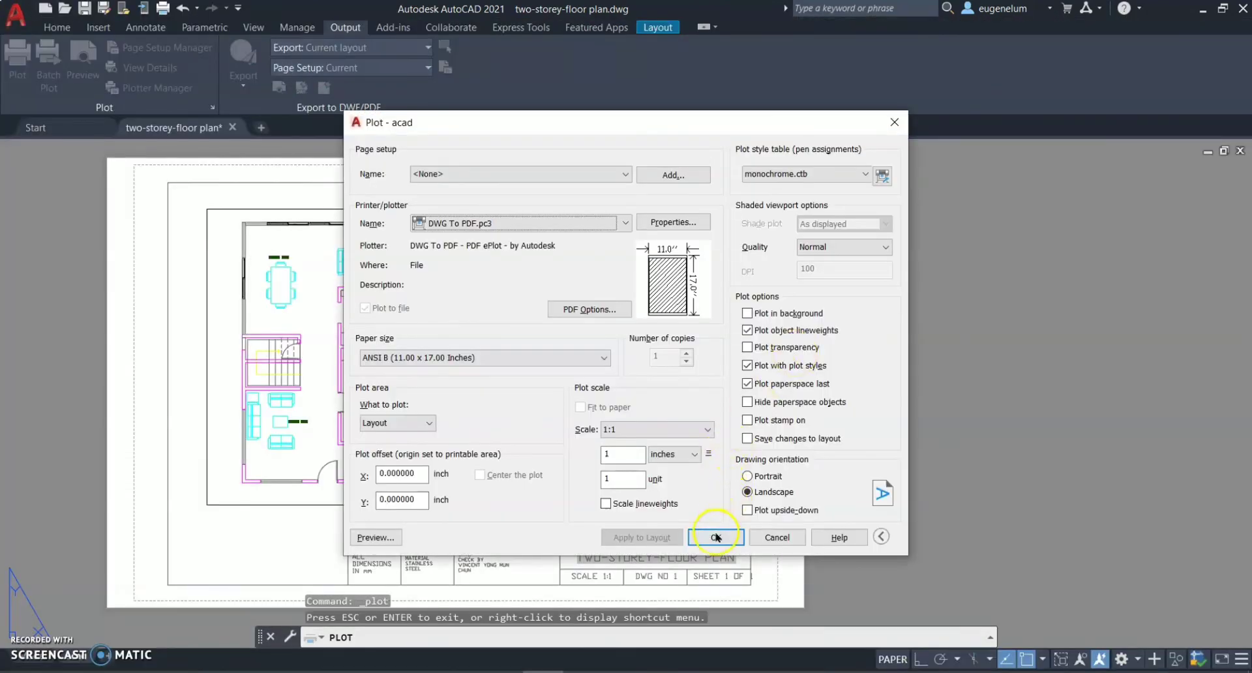
Step: Plot the layout to the Desktop as two-storey-floor plan-acad.pdf and look over the resulting PDF
left_click(716, 537)
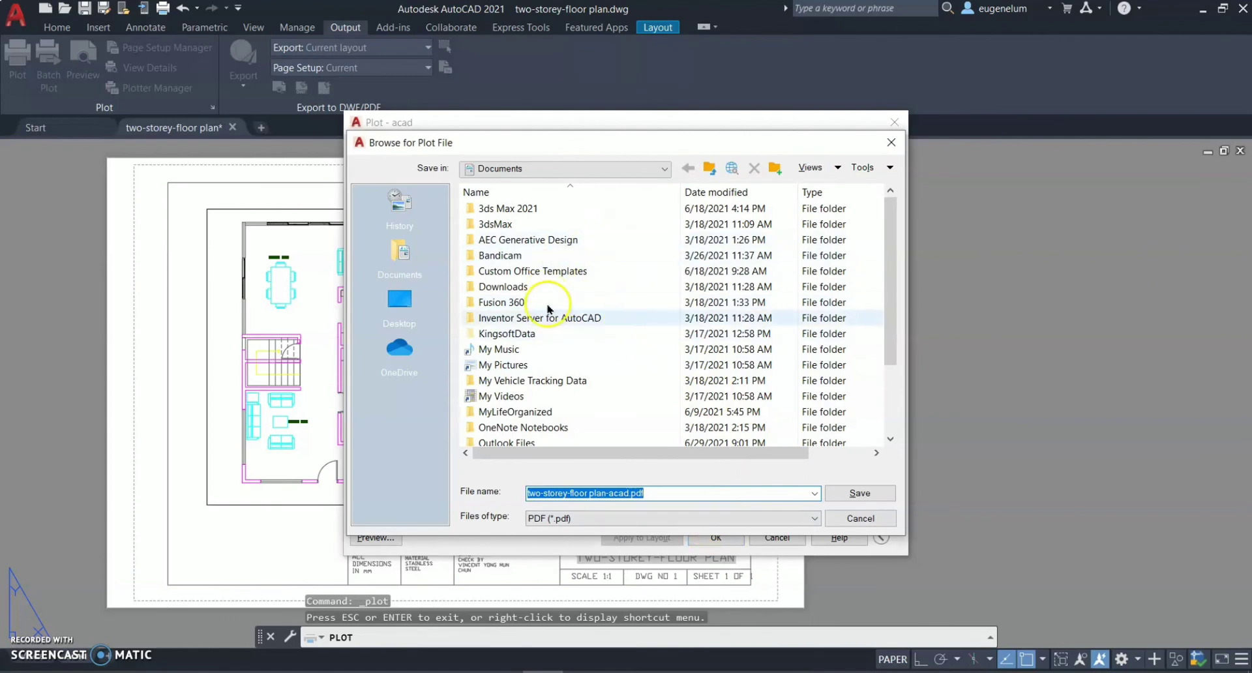
left_click(400, 302)
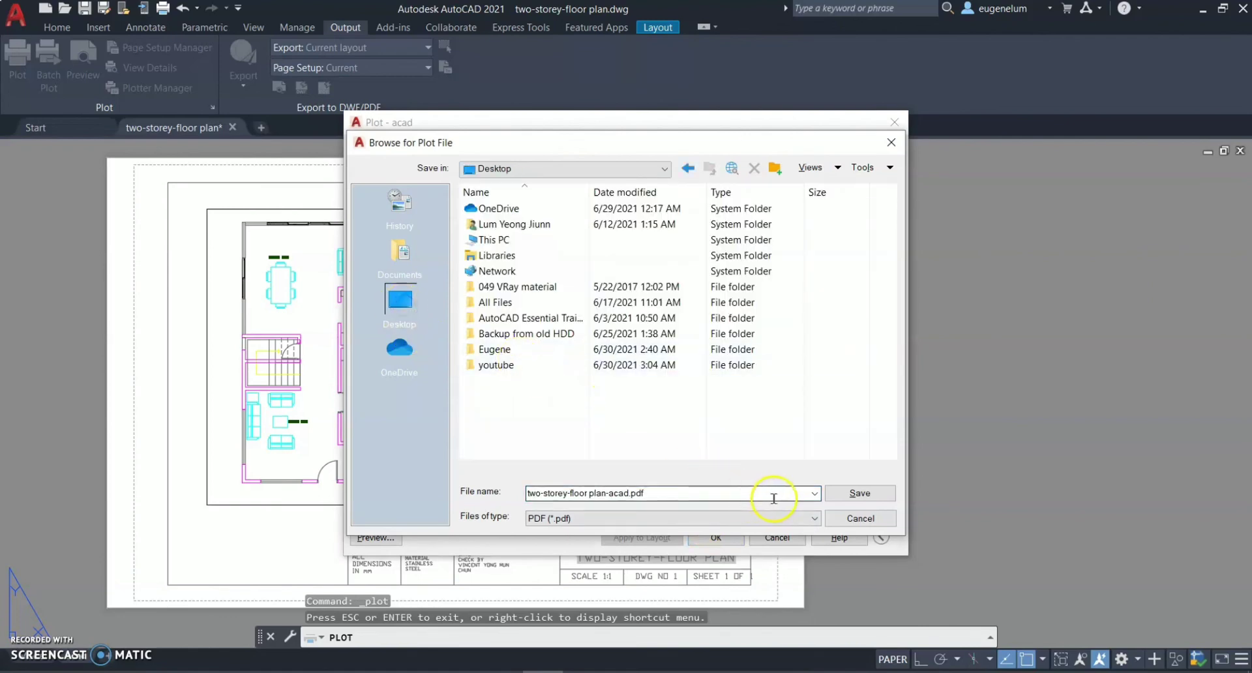
left_click(850, 501)
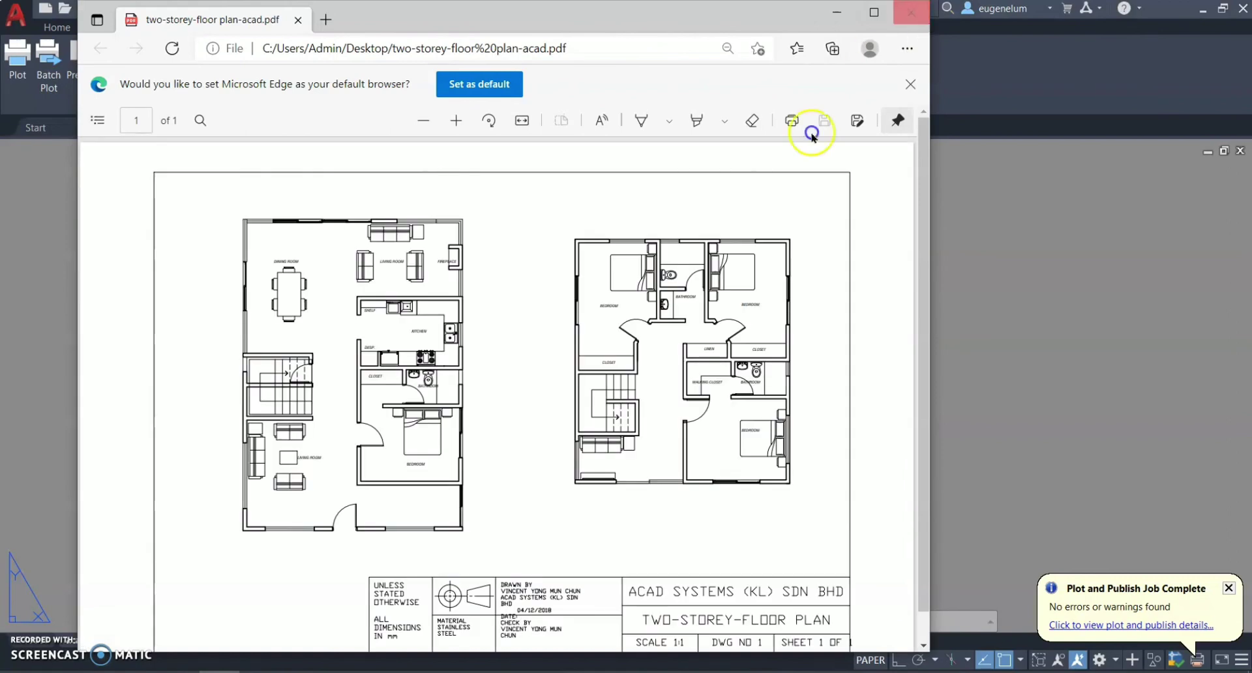
scroll(722, 315, "down", 1)
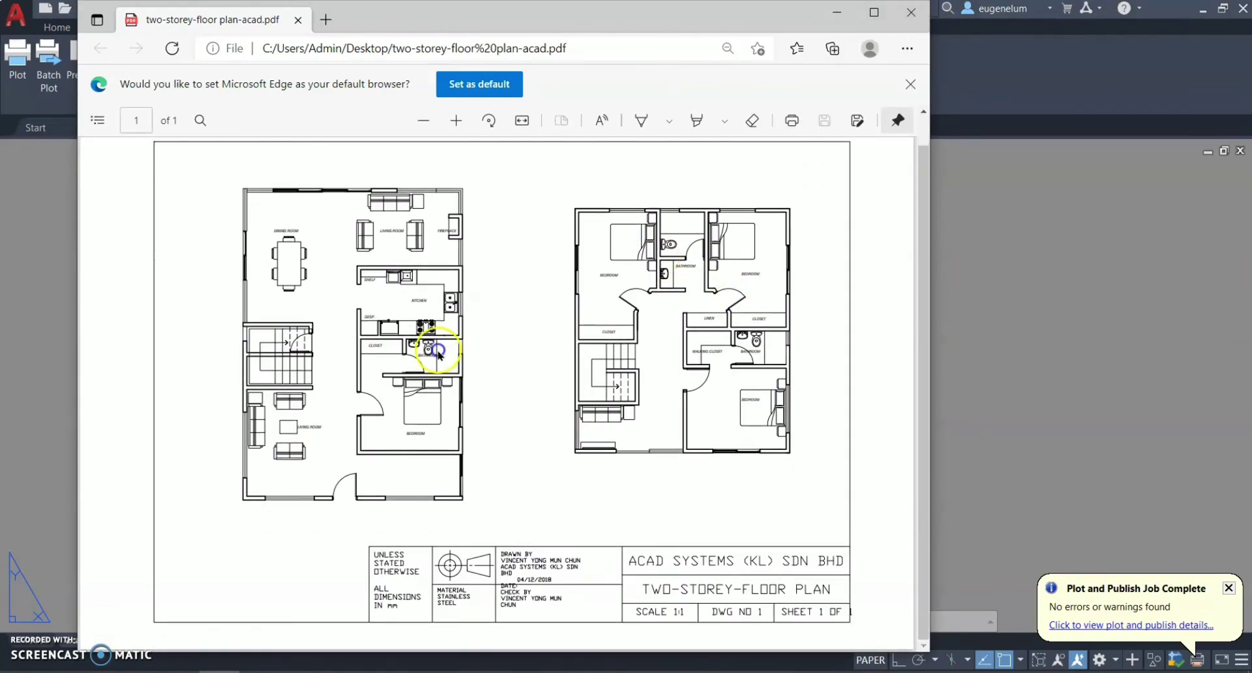